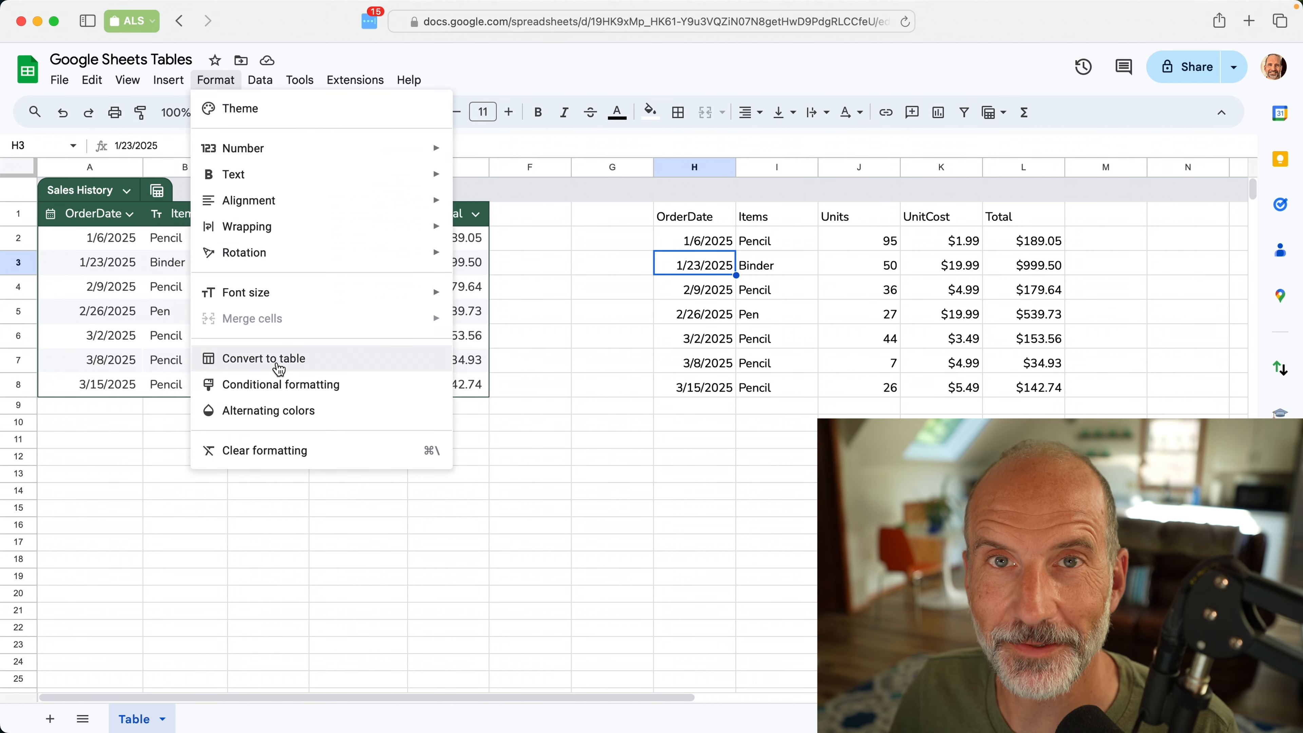
left_click(597, 315)
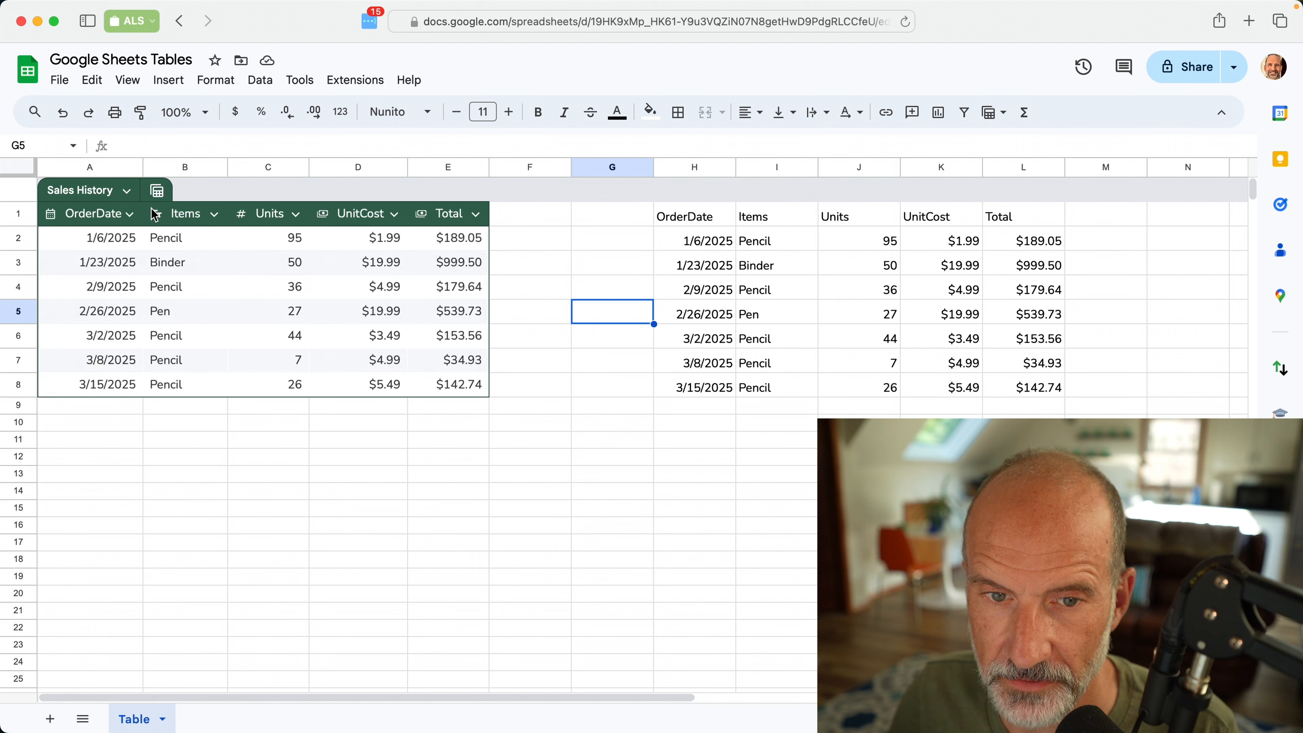
left_click(209, 214)
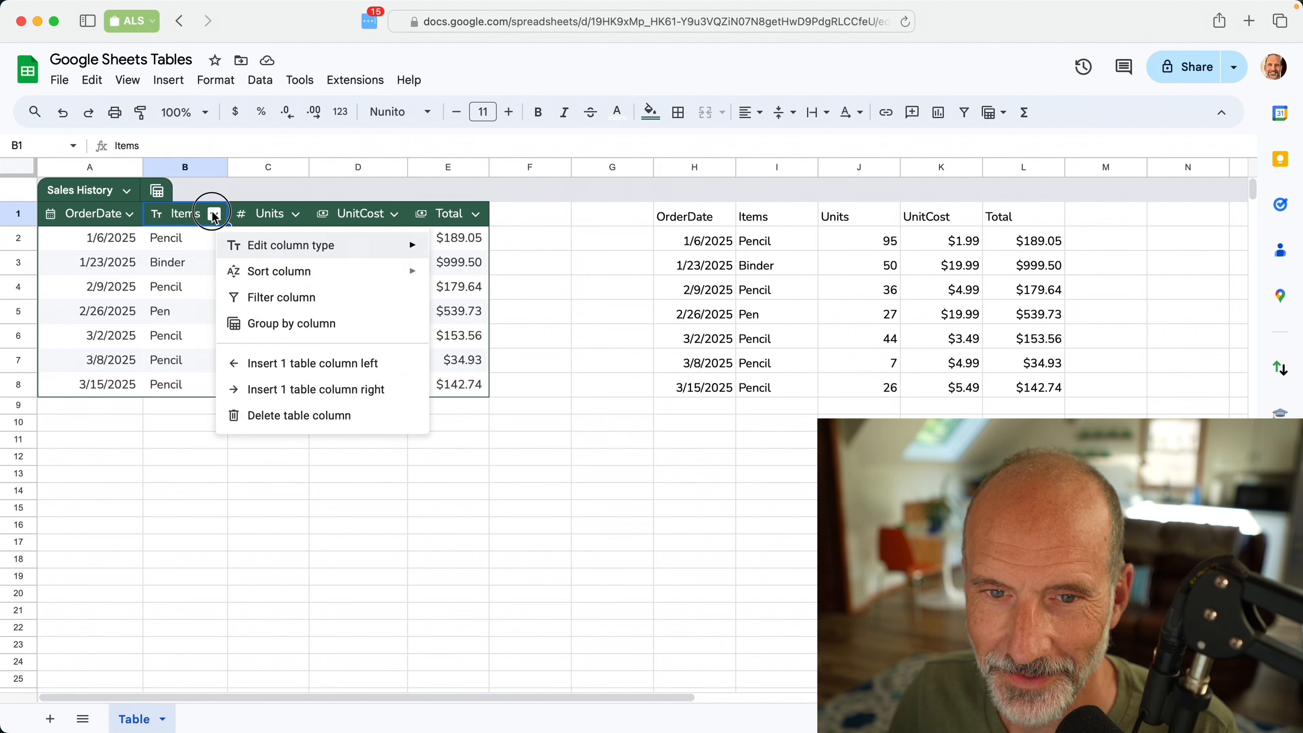
left_click(223, 187)
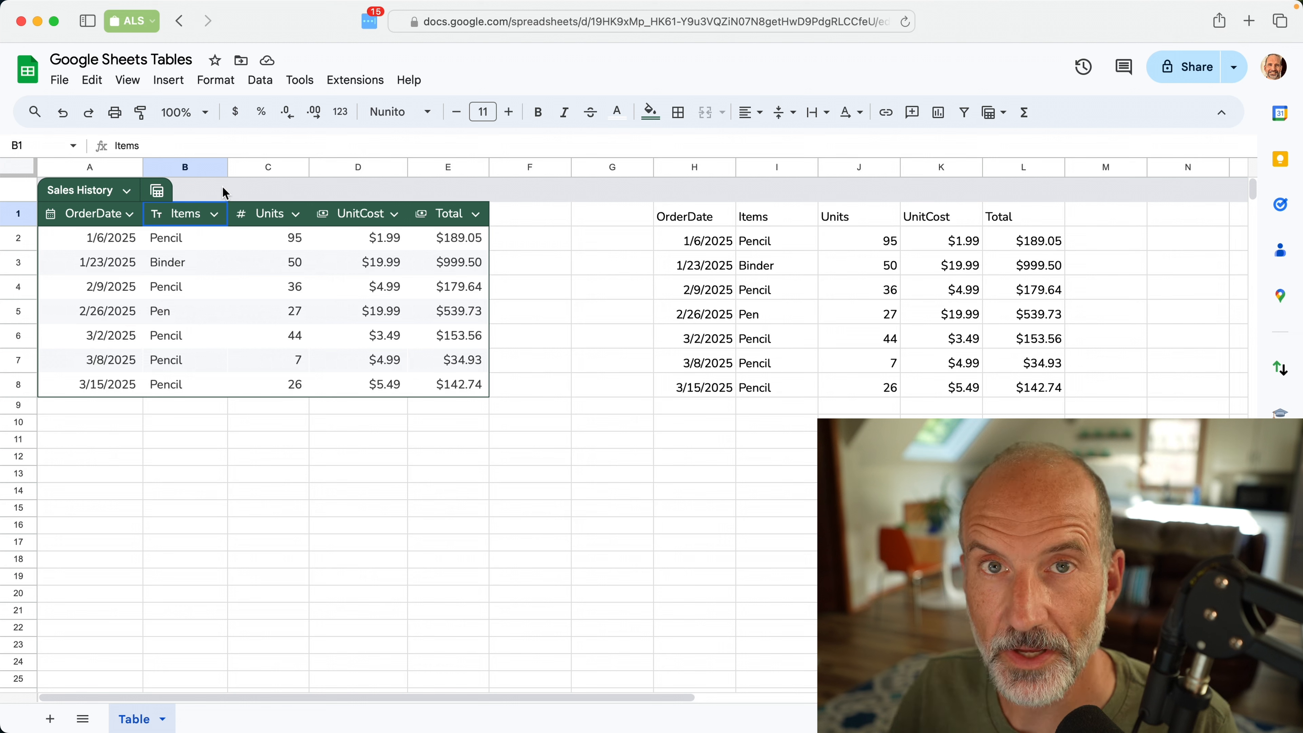
left_click(724, 247)
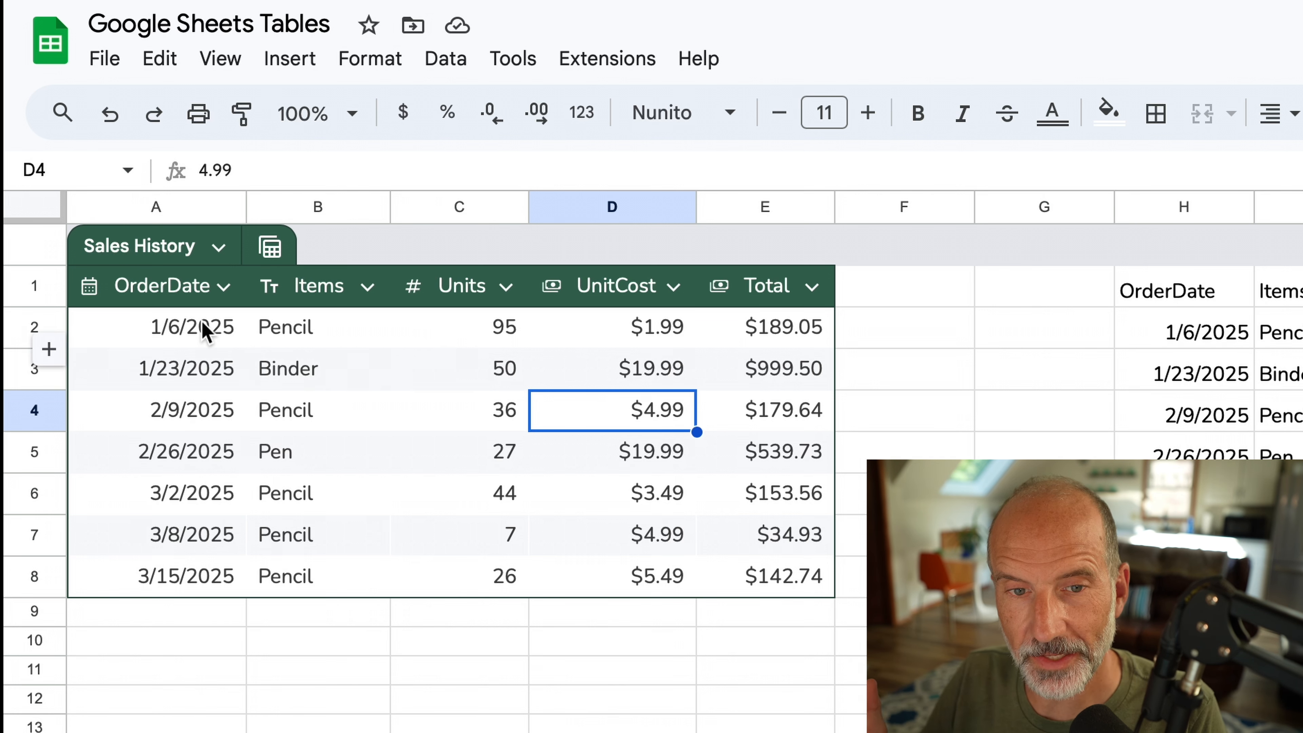
left_click(152, 247)
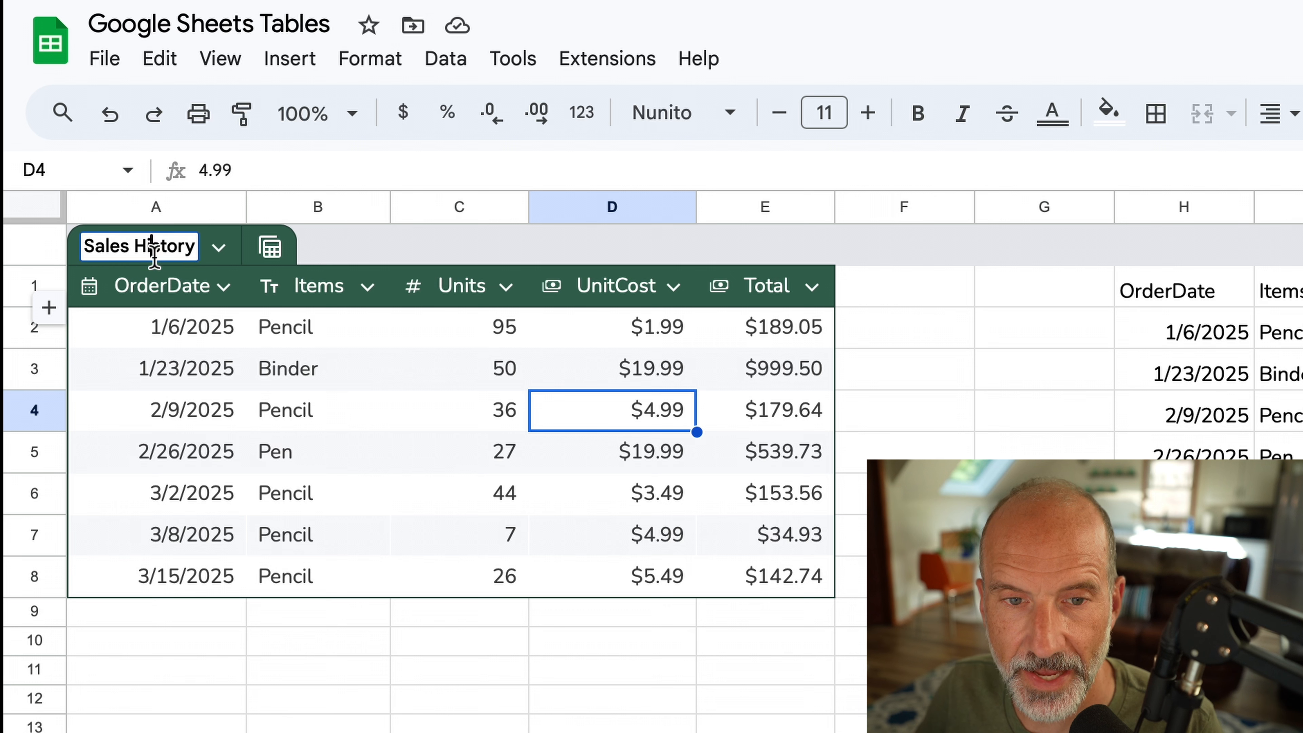
key("Return")
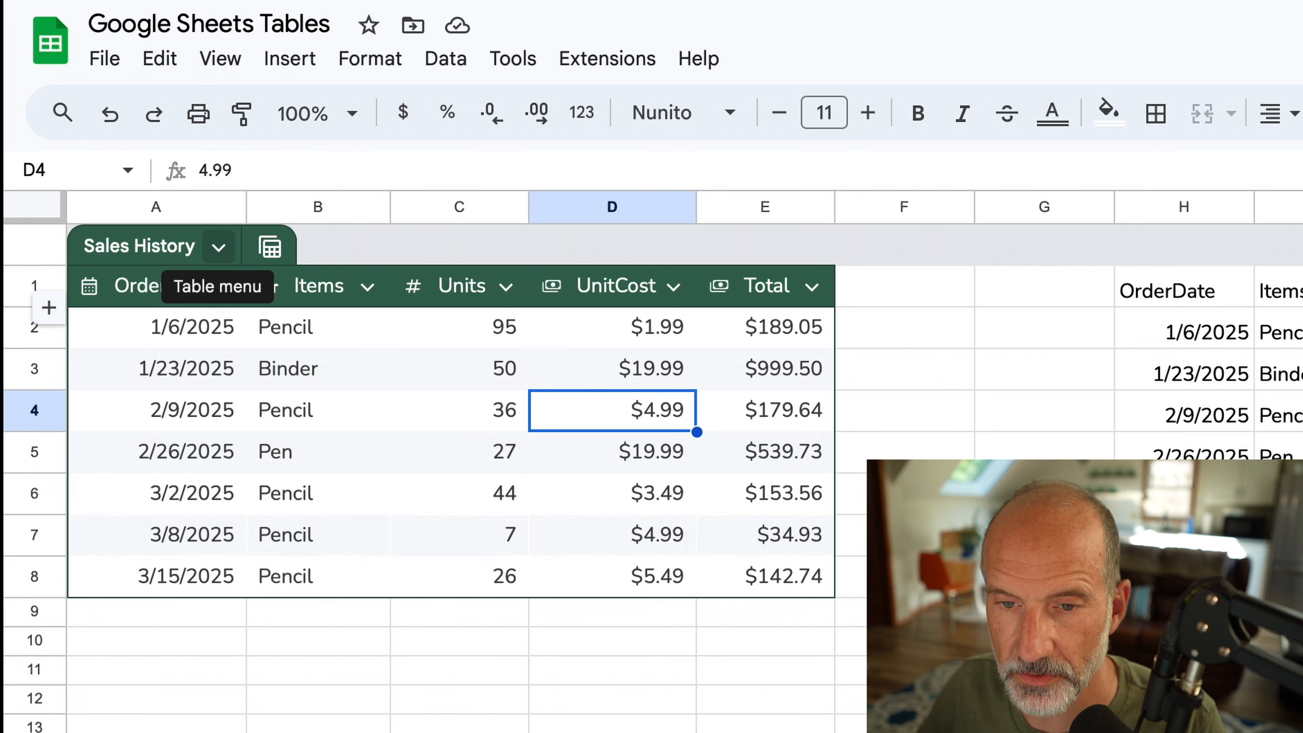
left_click(458, 647)
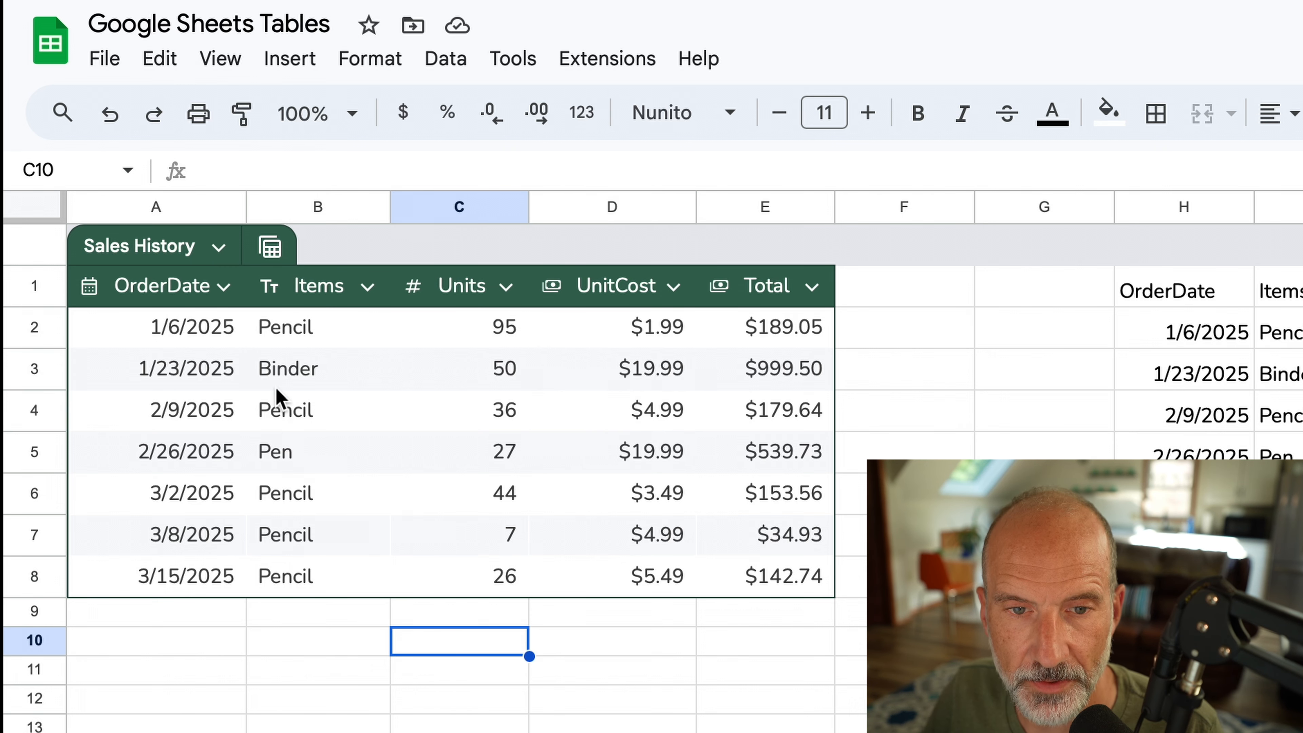
Step: Change the Sales History table's color to dark navy blue
left_click(230, 250)
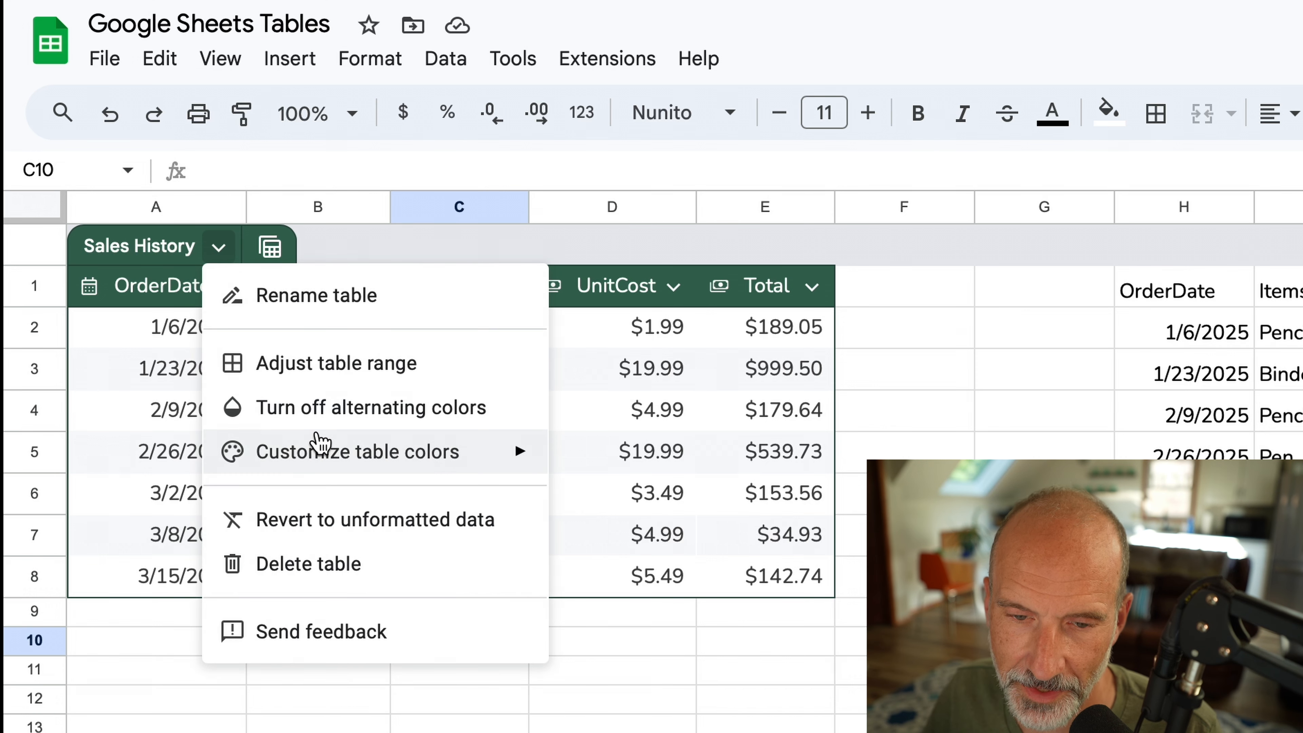
mouse_move(323, 441)
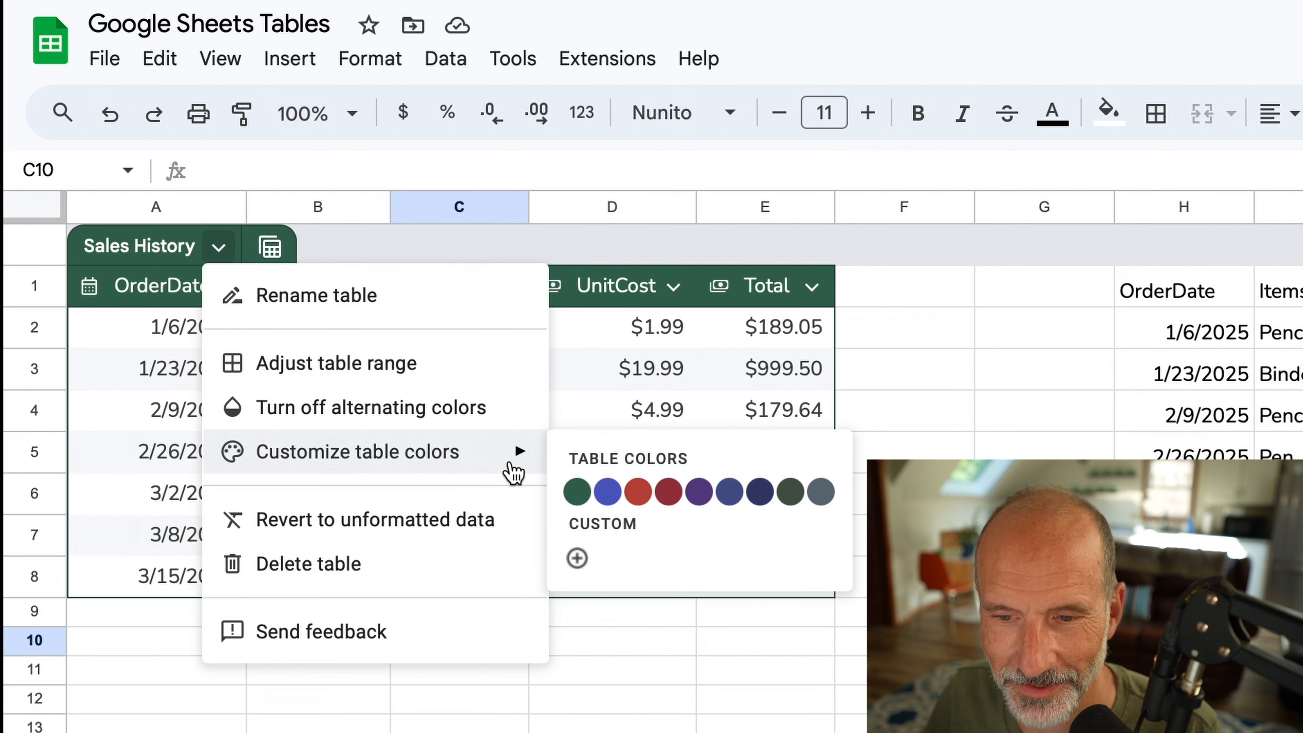
left_click(759, 492)
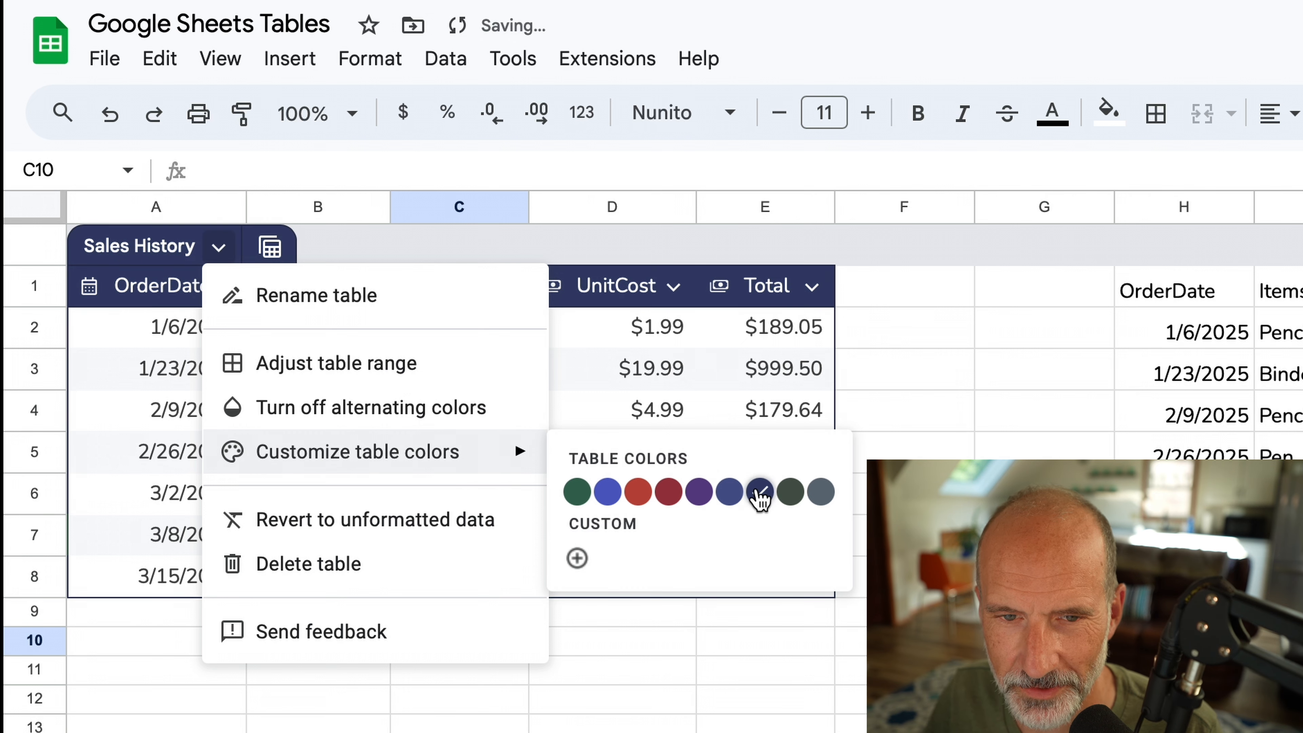
left_click(674, 646)
left_click(258, 609)
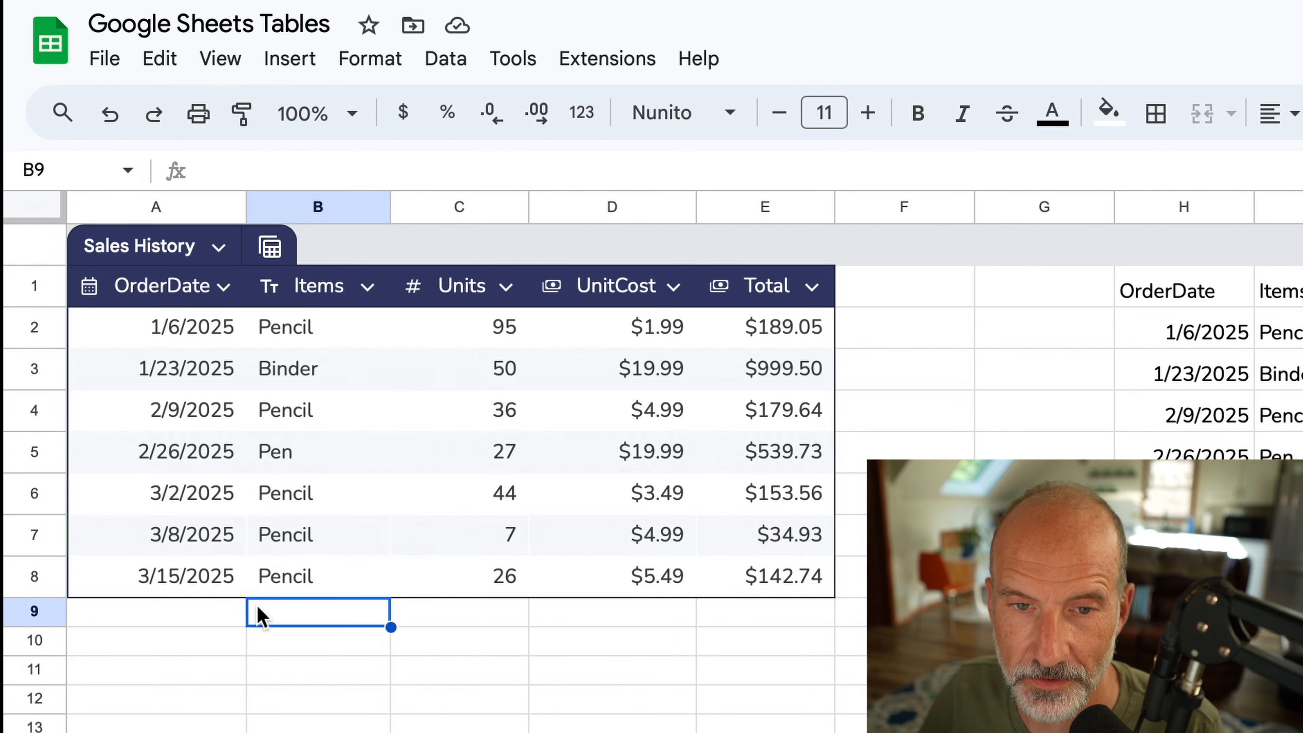
left_click(1123, 287)
key("ctrl+a")
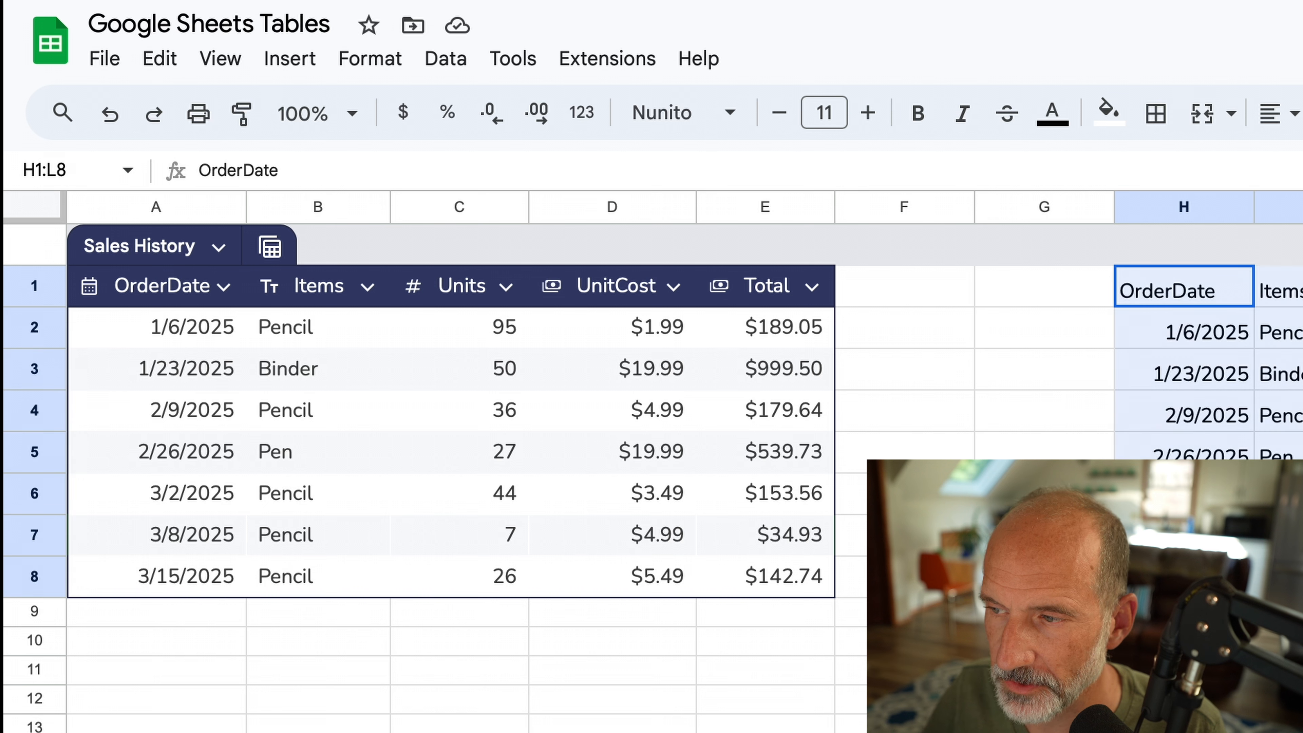
left_click(1302, 534)
left_click(1298, 456)
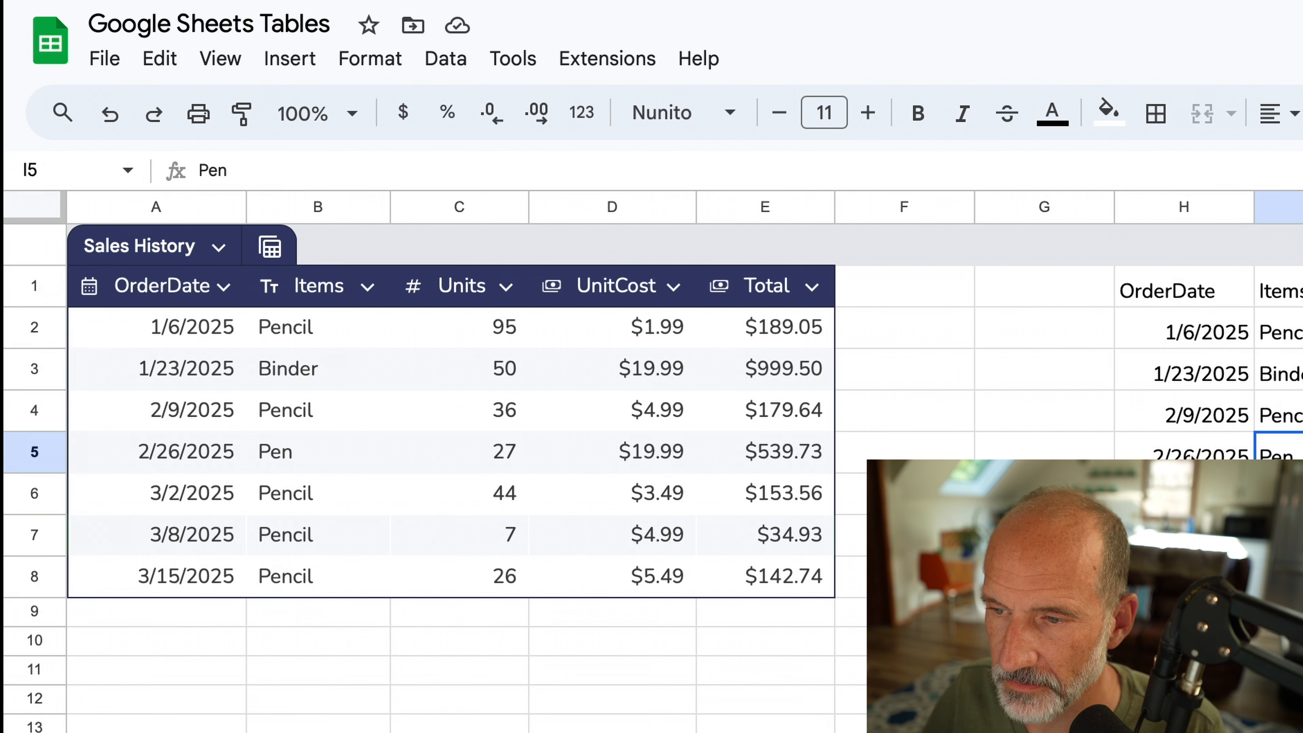
left_click(1186, 456)
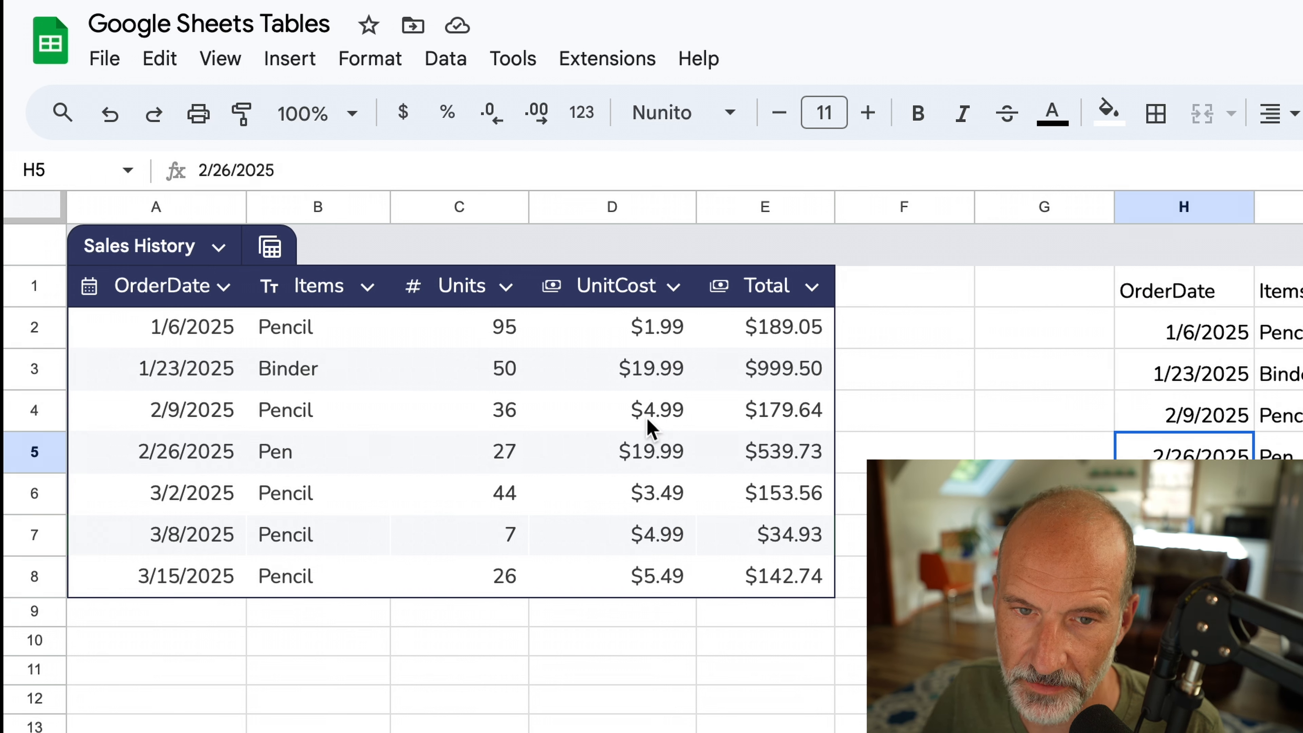
Step: Create a group by view of the Sales History table based on the Items column
left_click(271, 249)
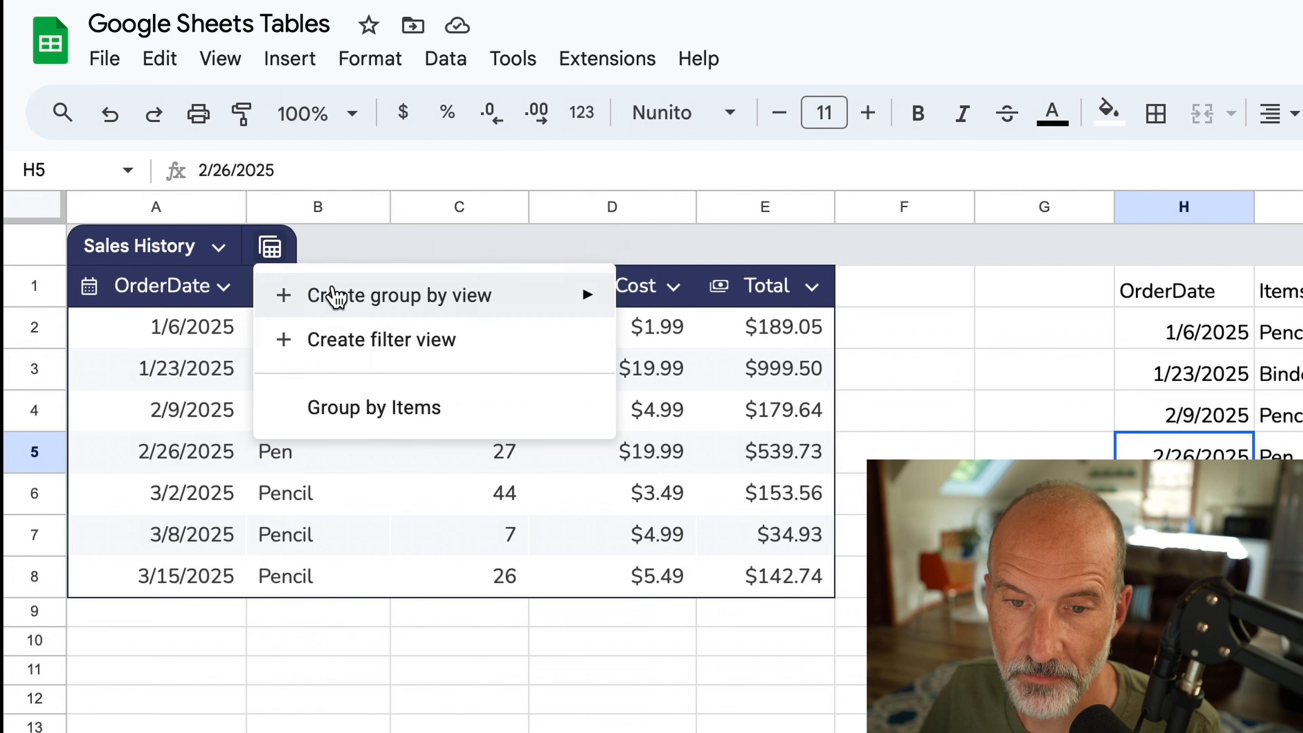
mouse_move(335, 296)
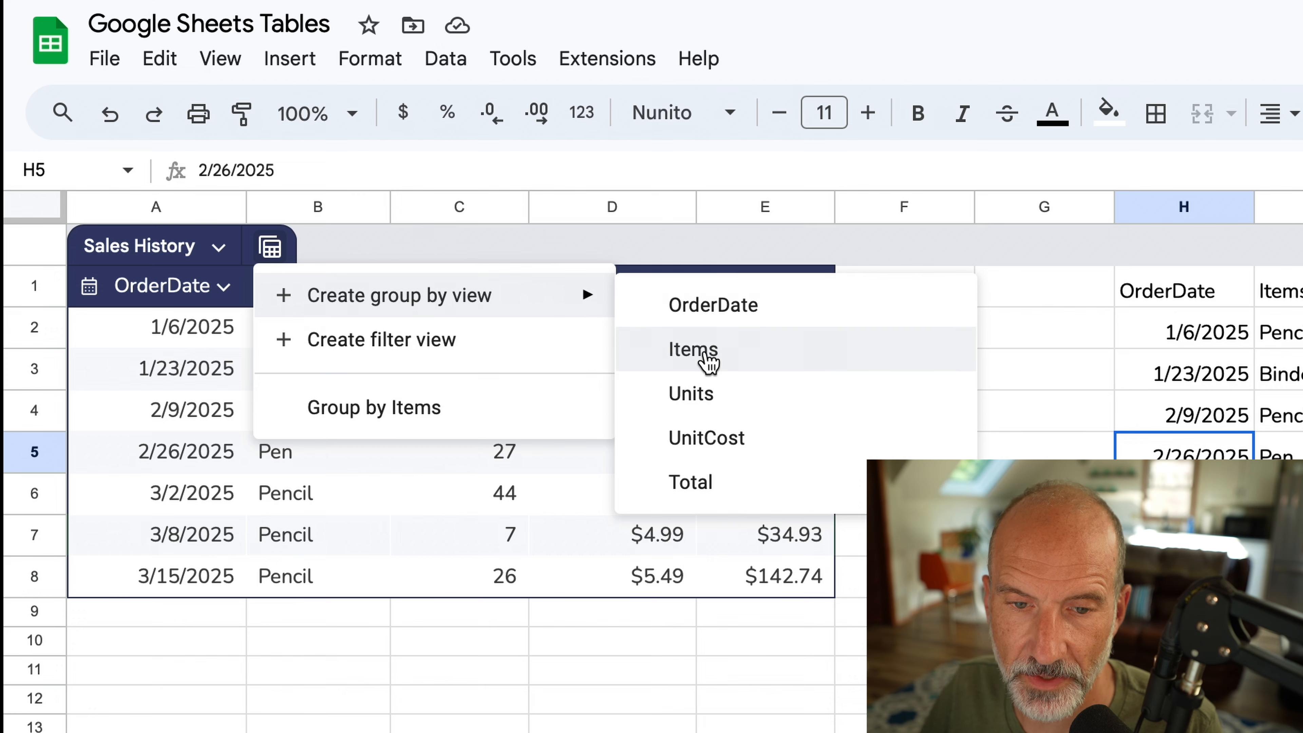
left_click(698, 354)
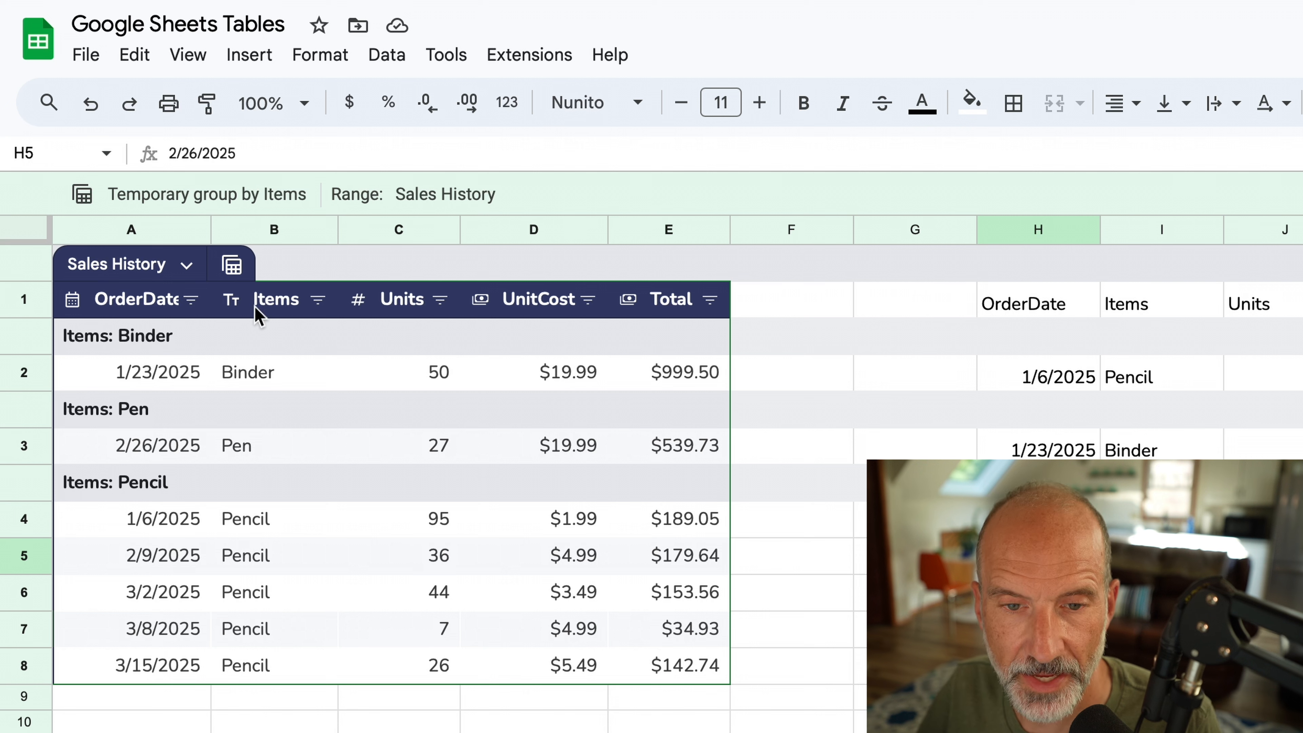
Step: Examine the Binder, Pen and Pencil groups in the table and the group rows running through the plain data in columns H to L
left_click(251, 373)
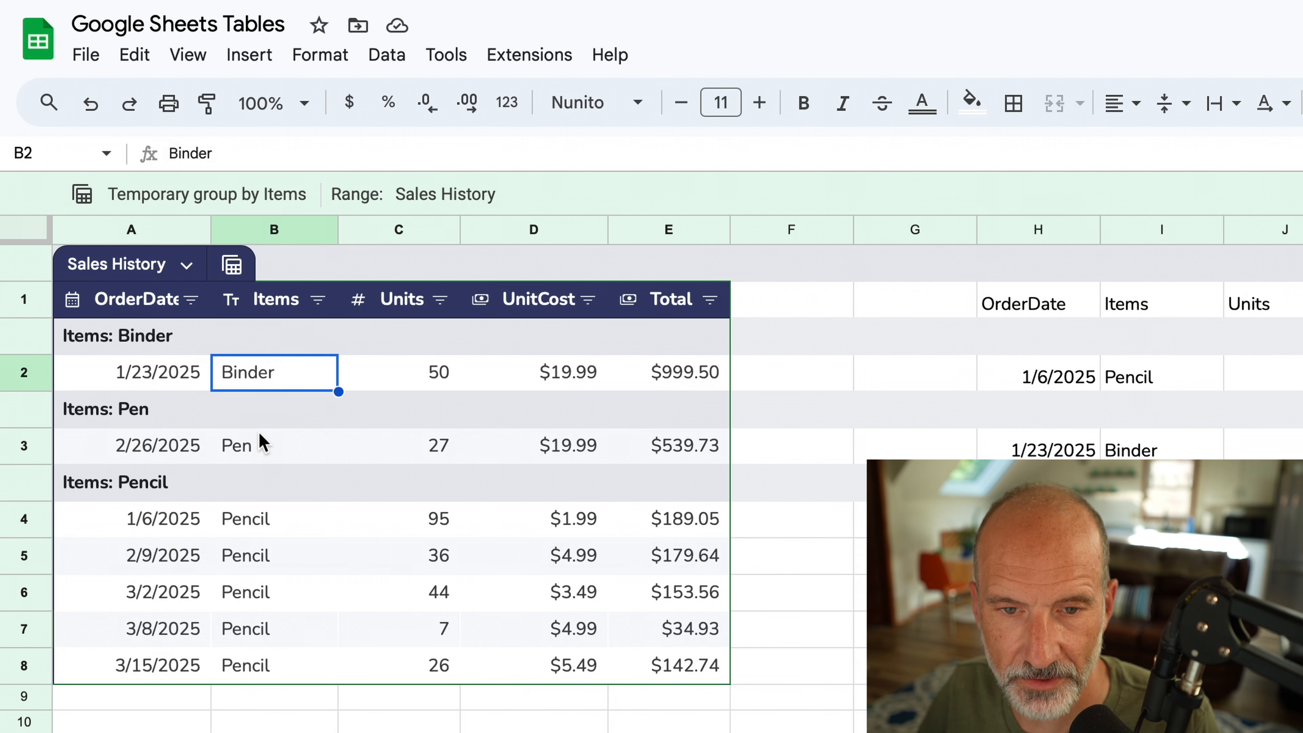
left_click(259, 444)
left_click(284, 517)
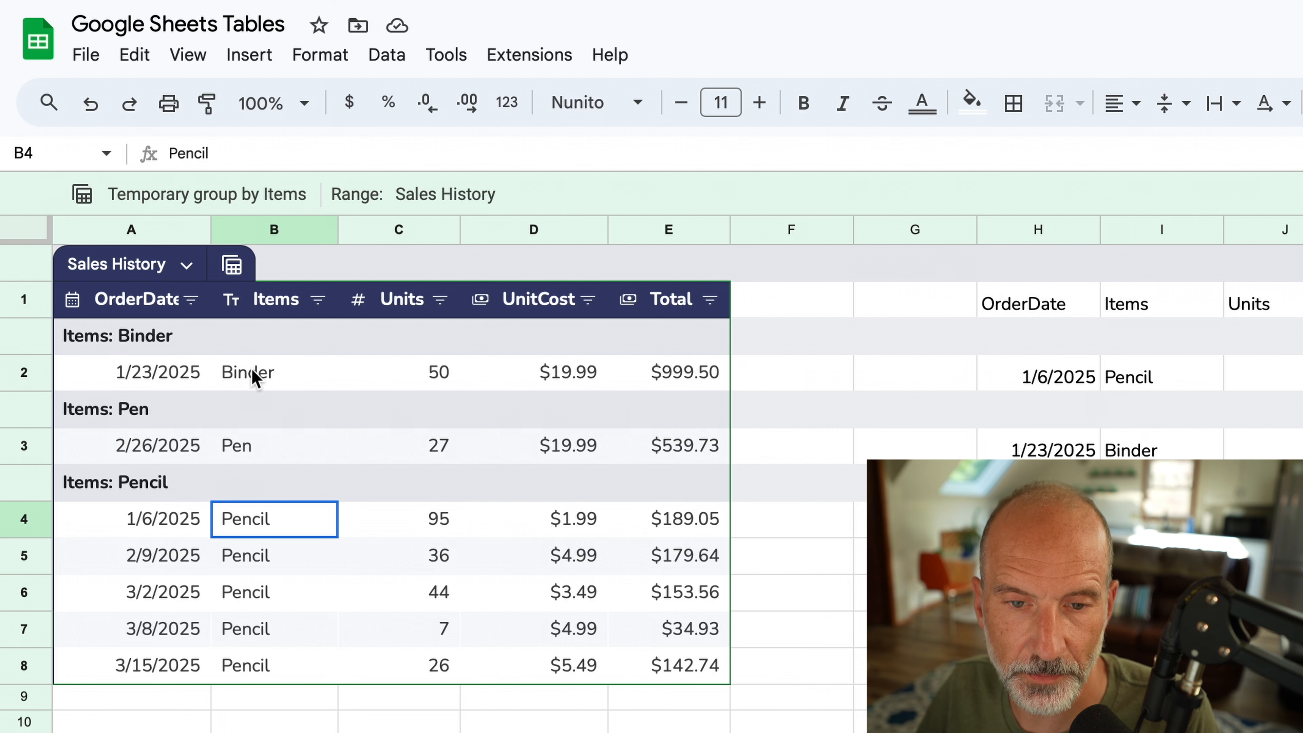
left_click_drag(268, 516, 274, 666)
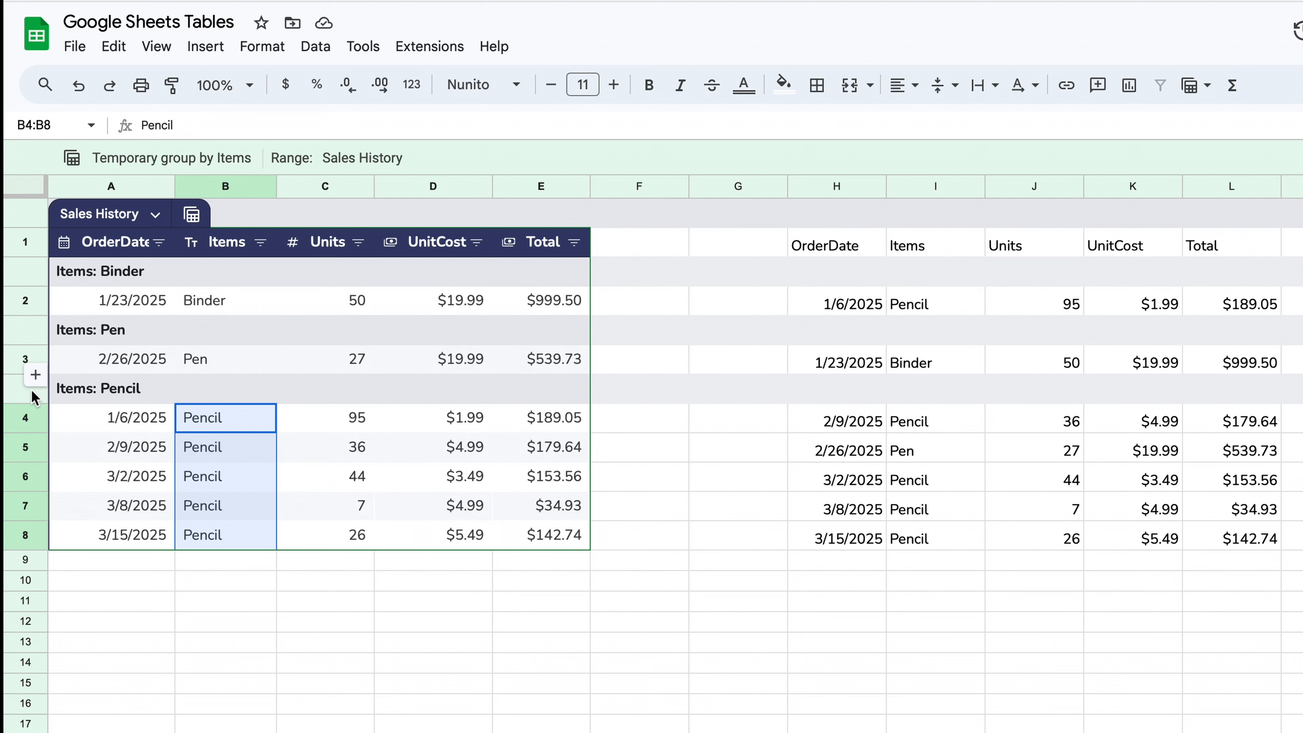
left_click(24, 358)
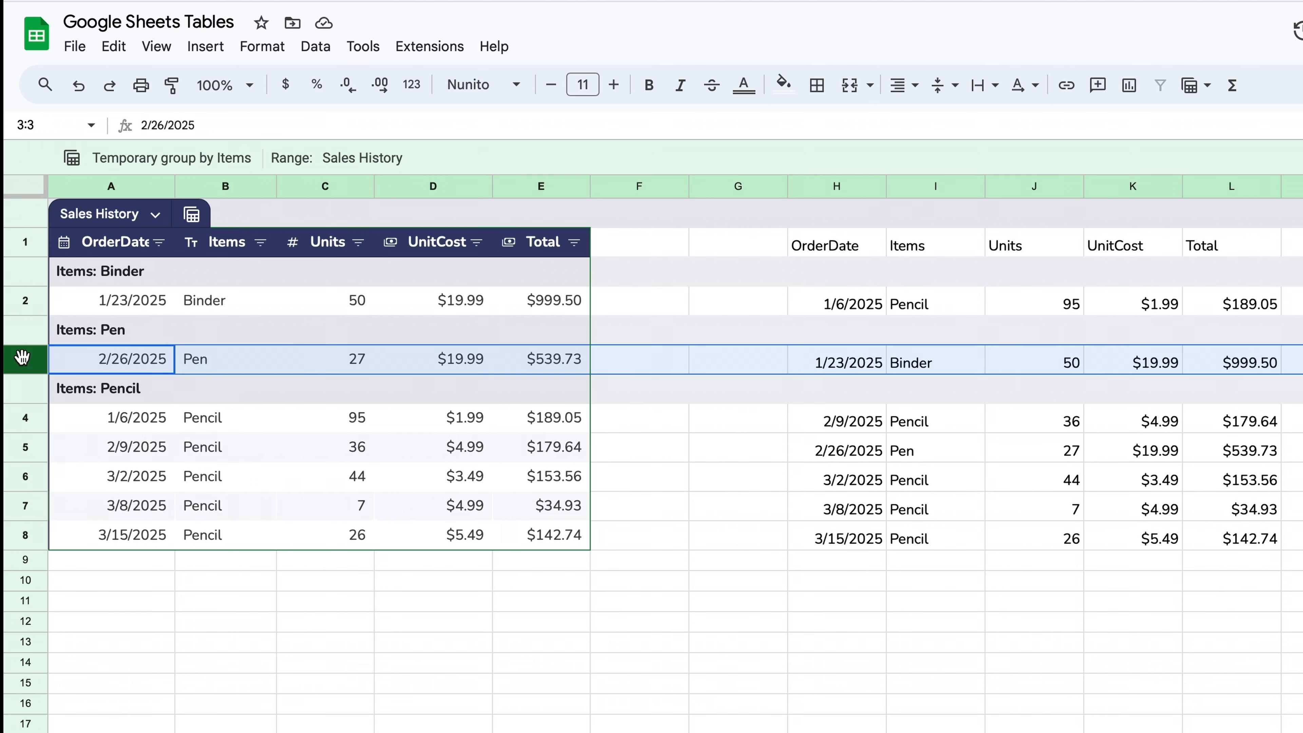
left_click(26, 418)
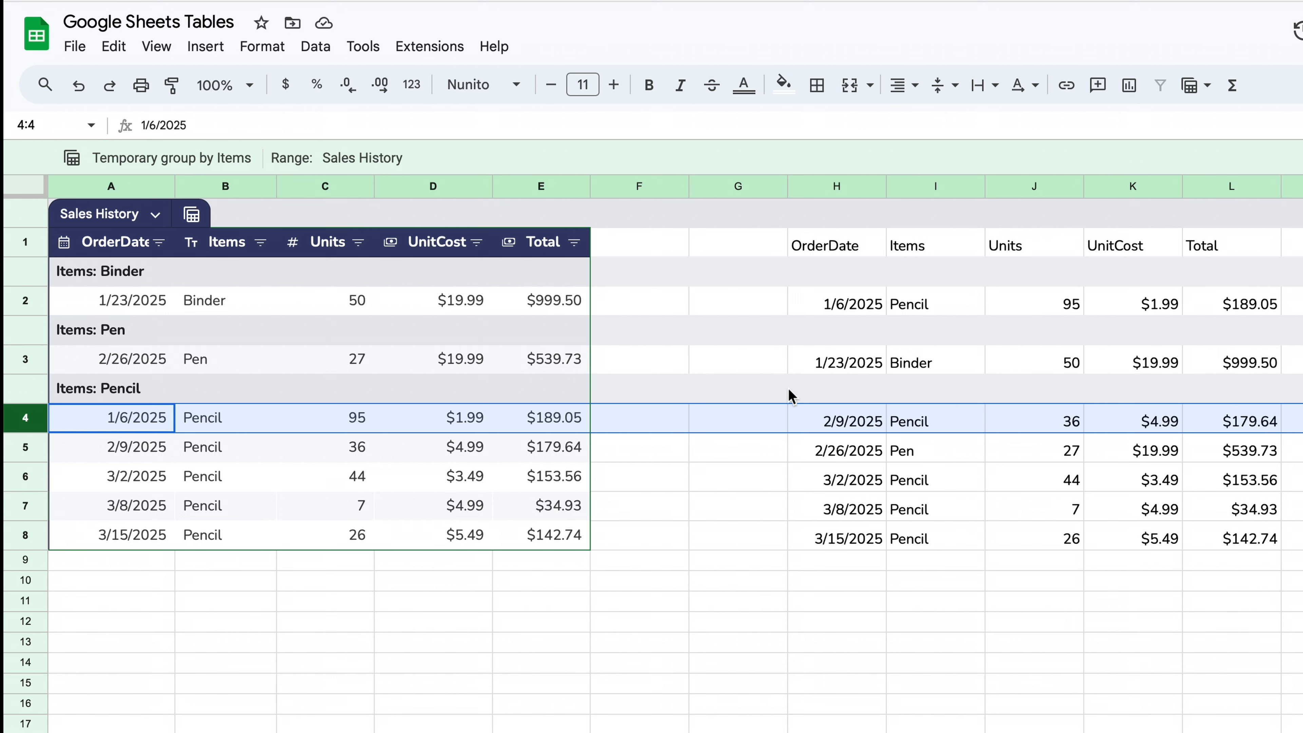
left_click(871, 360)
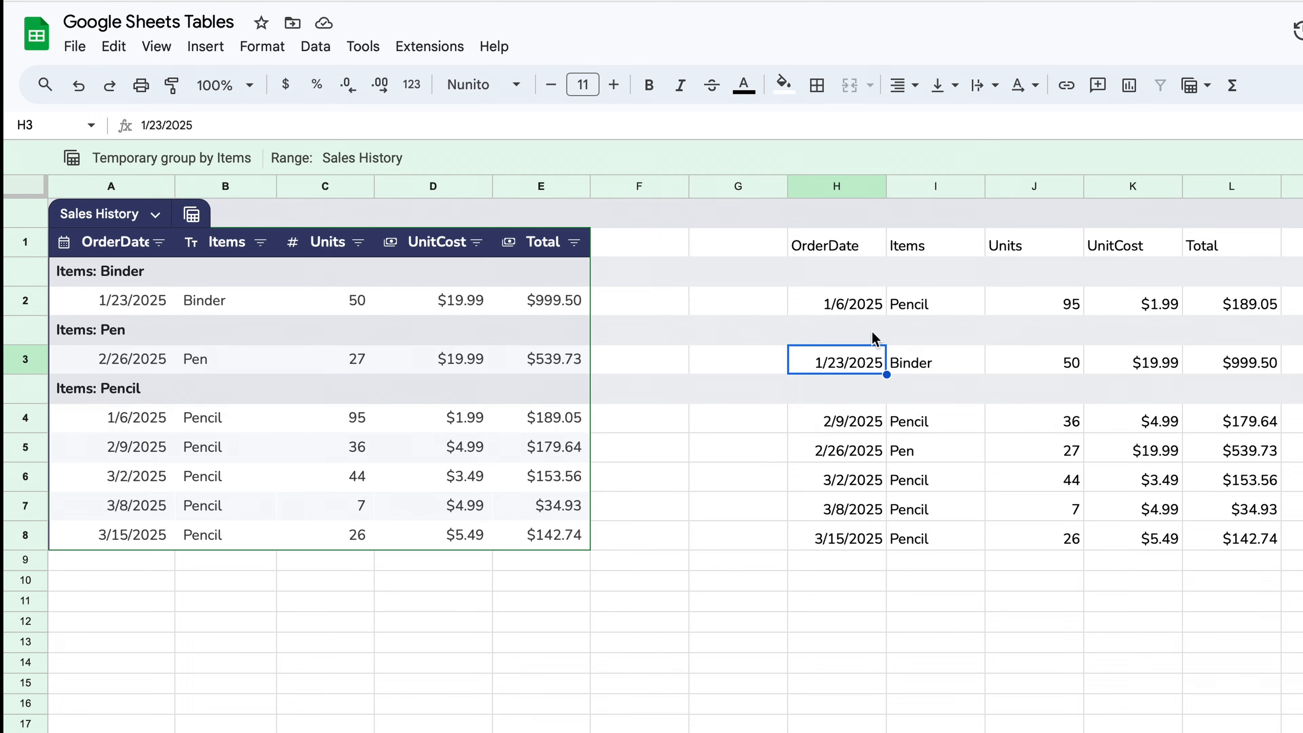
left_click_drag(872, 302, 865, 447)
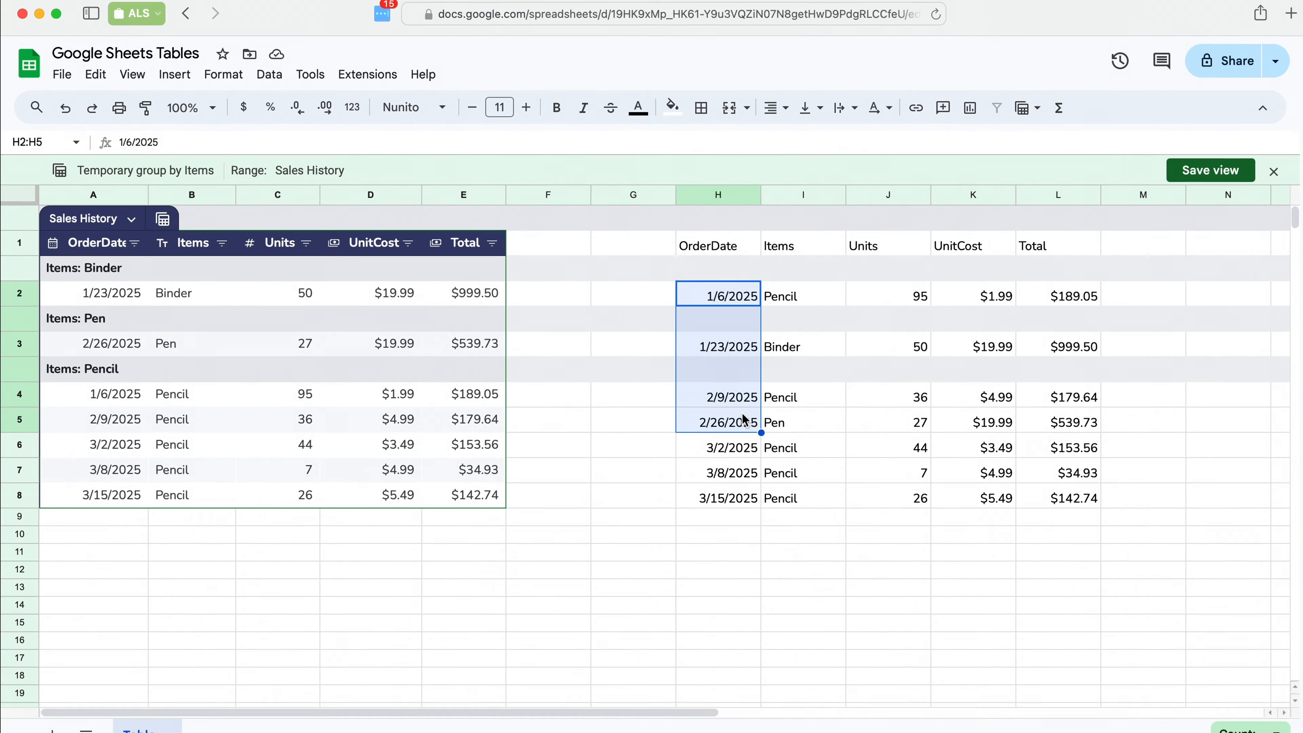
left_click(638, 447)
left_click(158, 221)
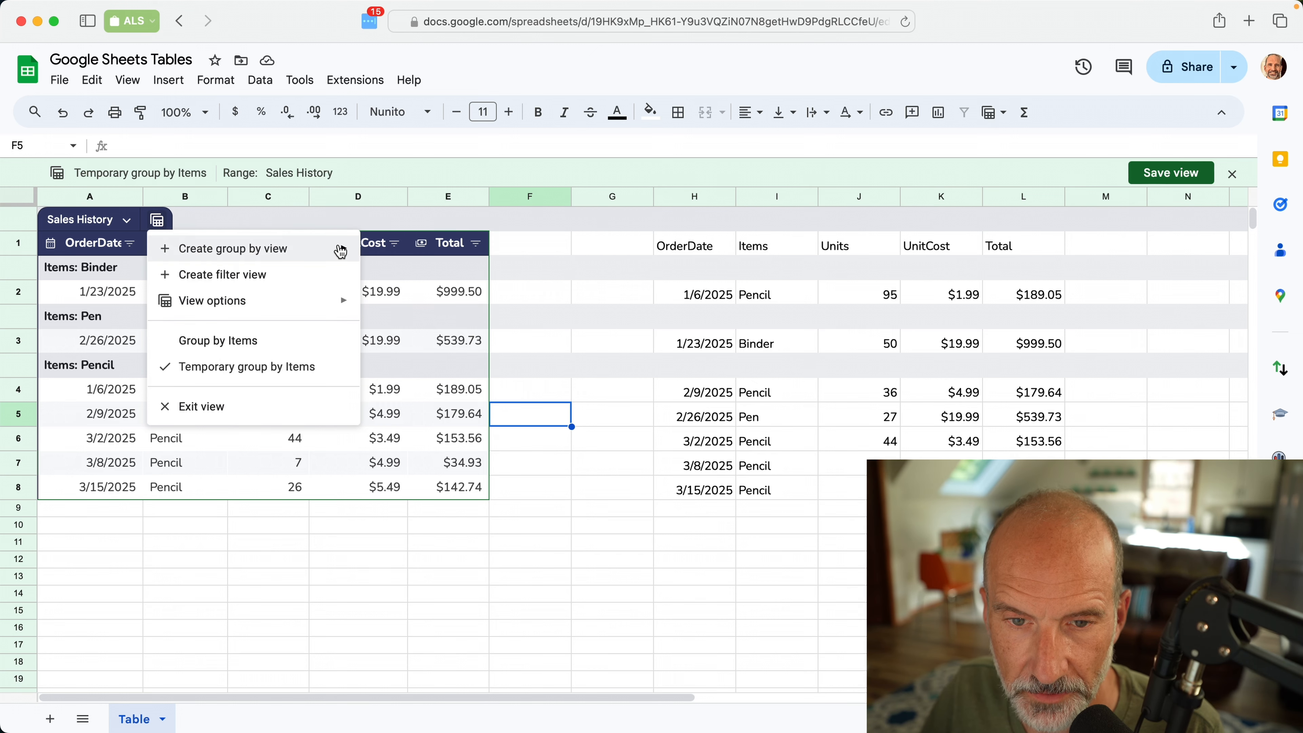
mouse_move(340, 251)
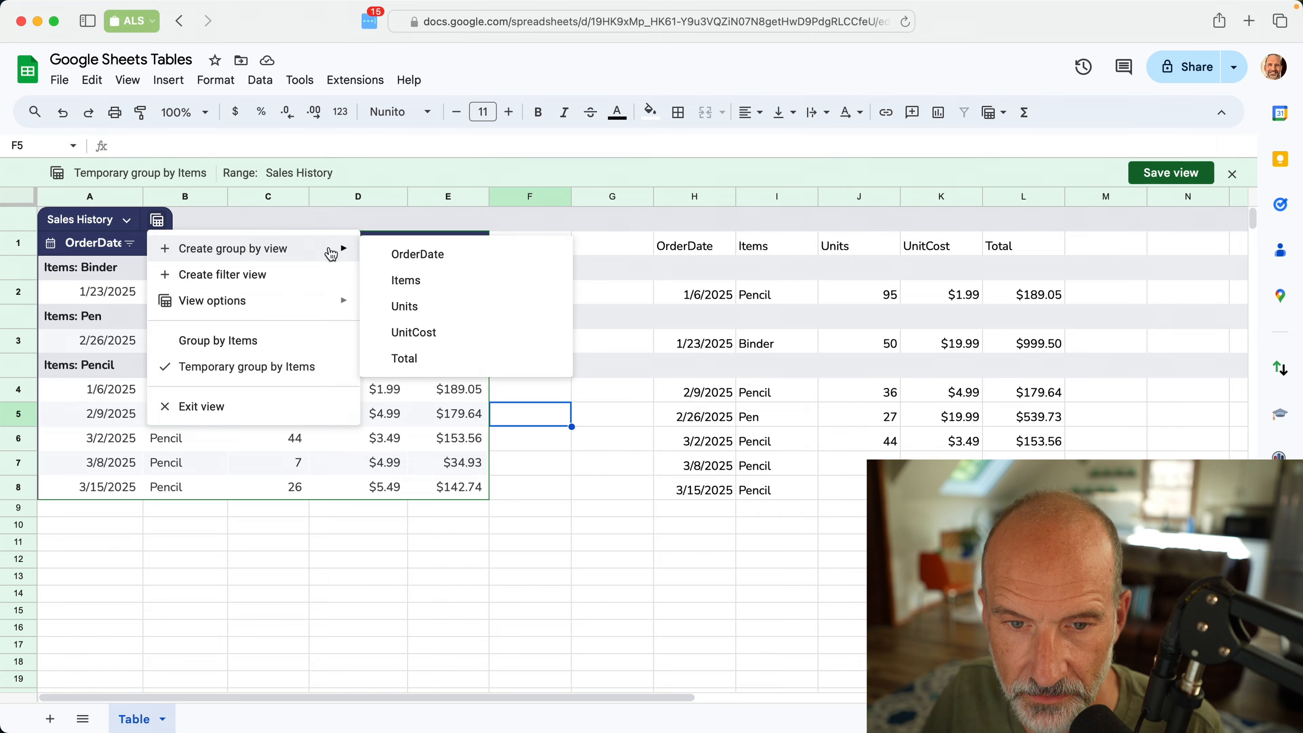
left_click(270, 220)
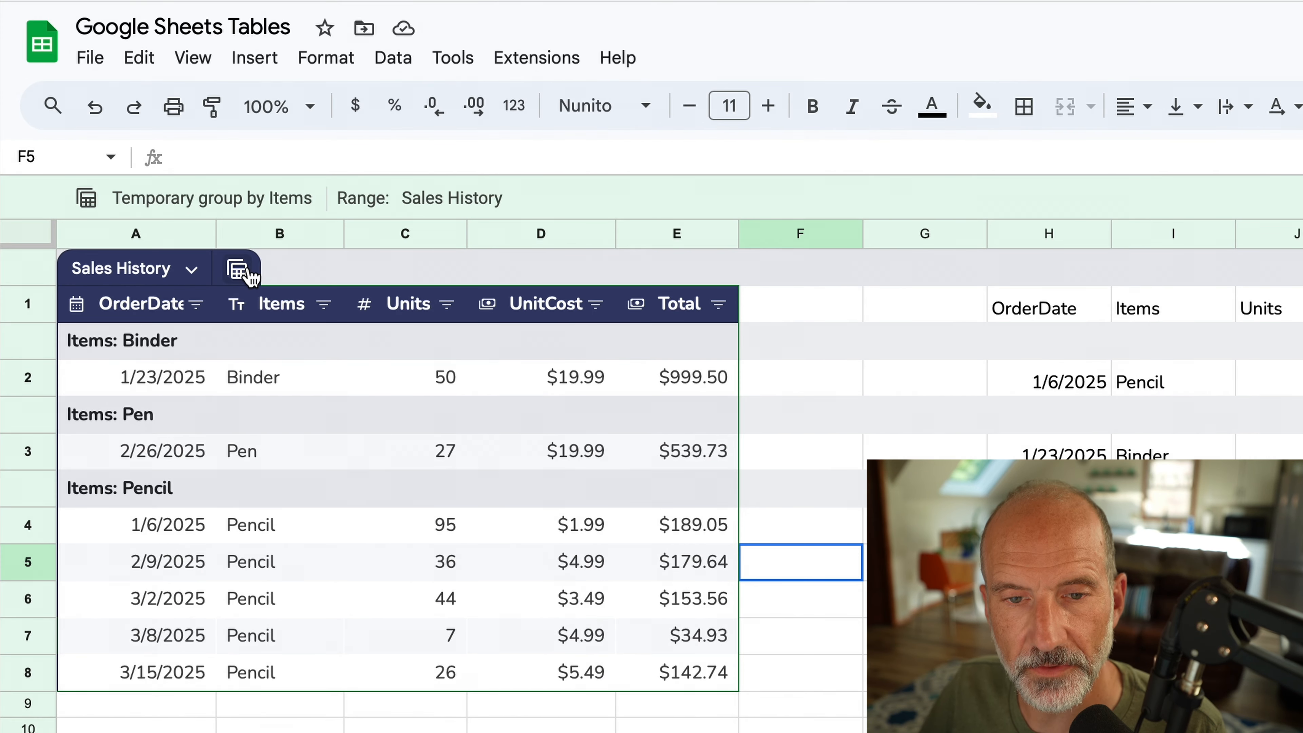
Step: Exit the temporary group by Items view without saving it
left_click(159, 221)
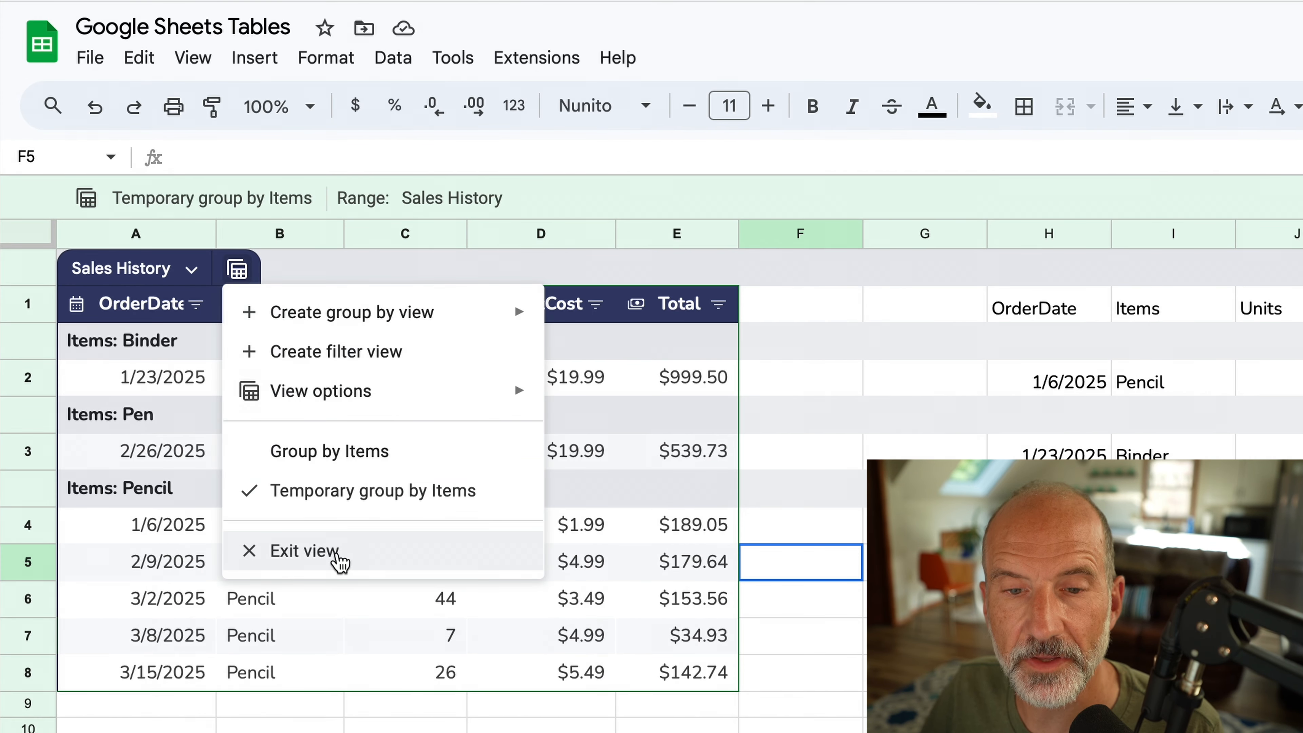
left_click(304, 550)
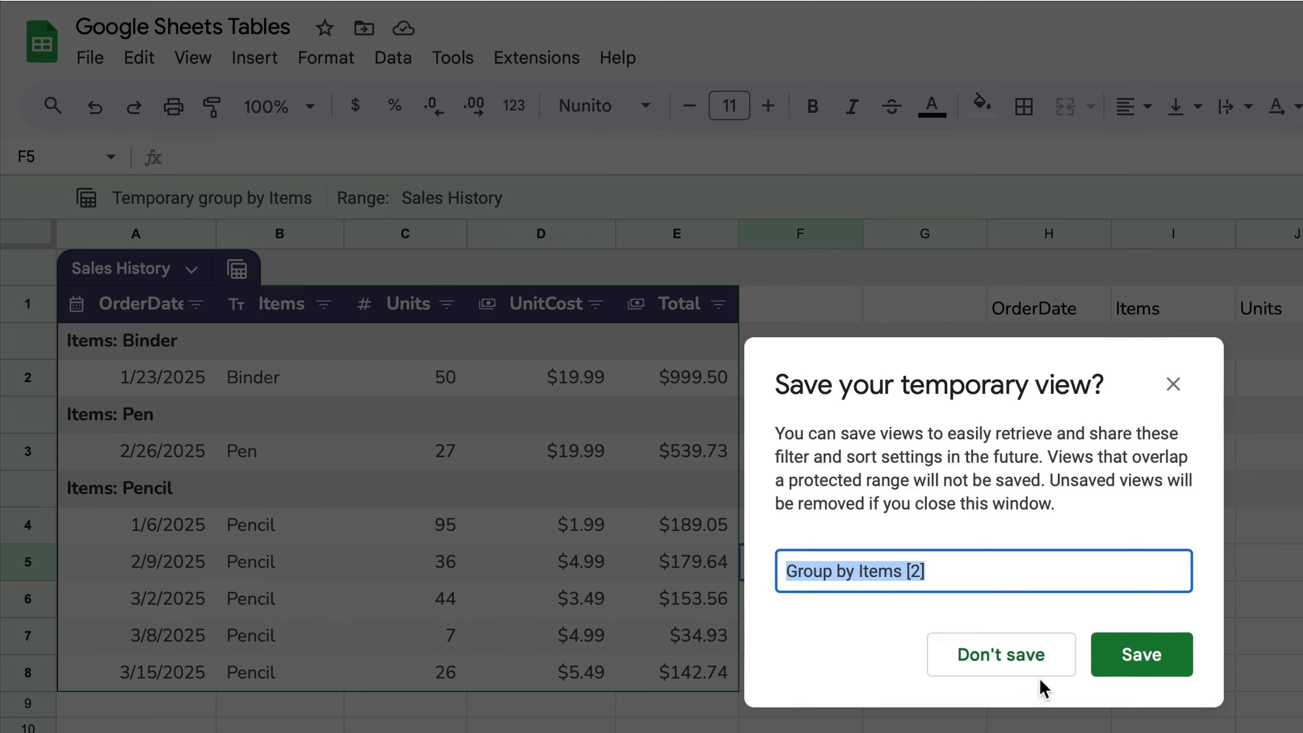
left_click(1032, 654)
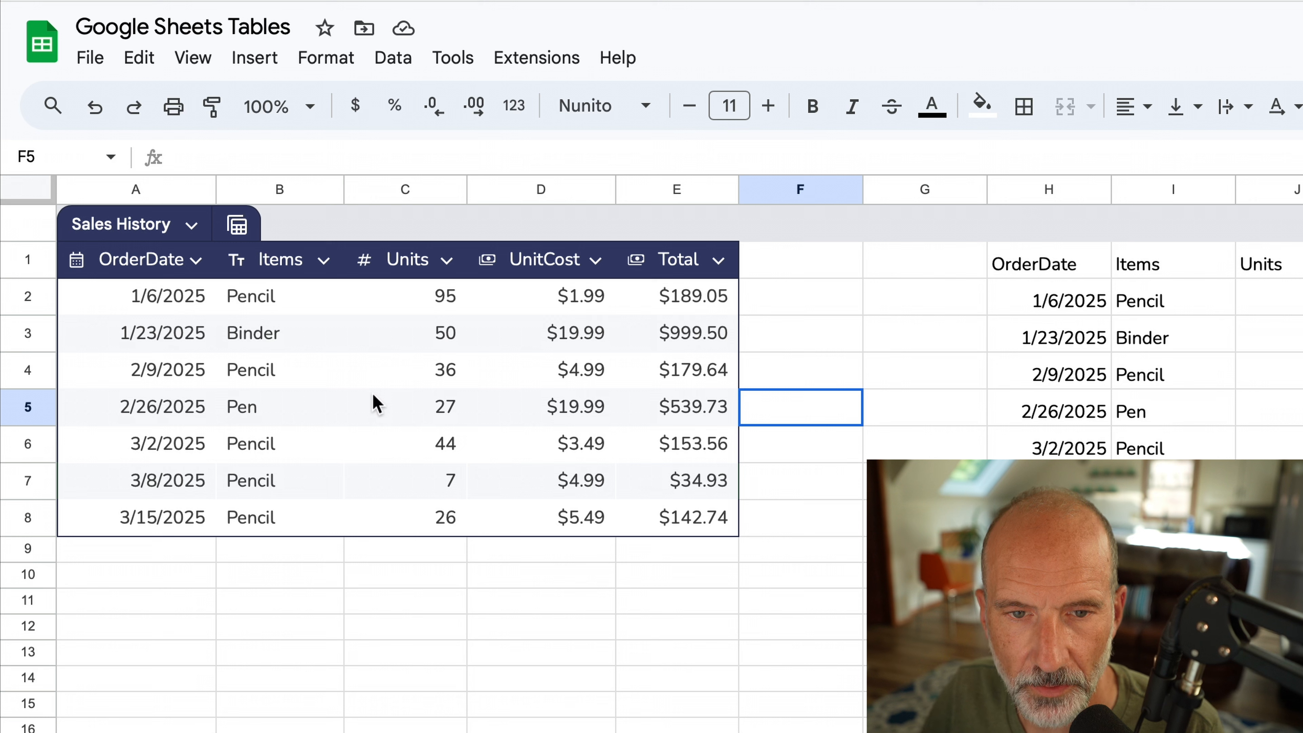
Step: Set the OrderDate column's type to Date time and select the date in A3
left_click(195, 260)
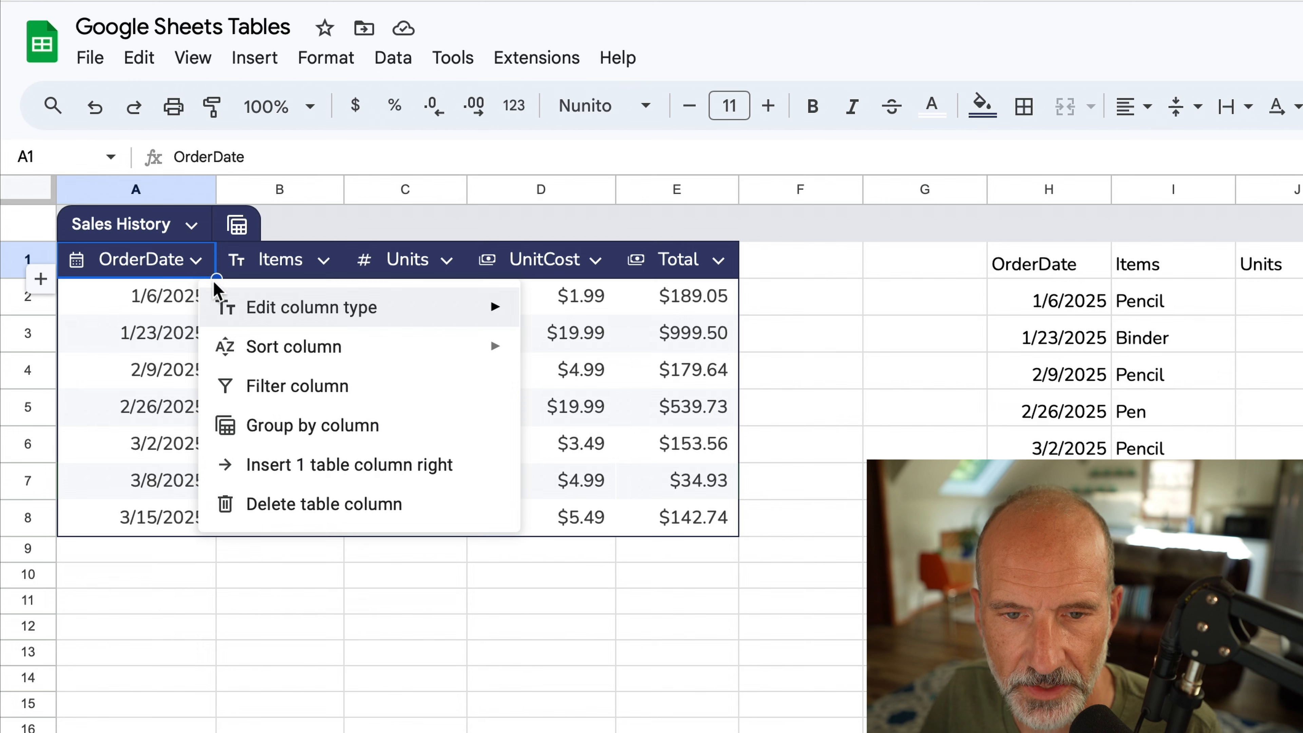
mouse_move(222, 303)
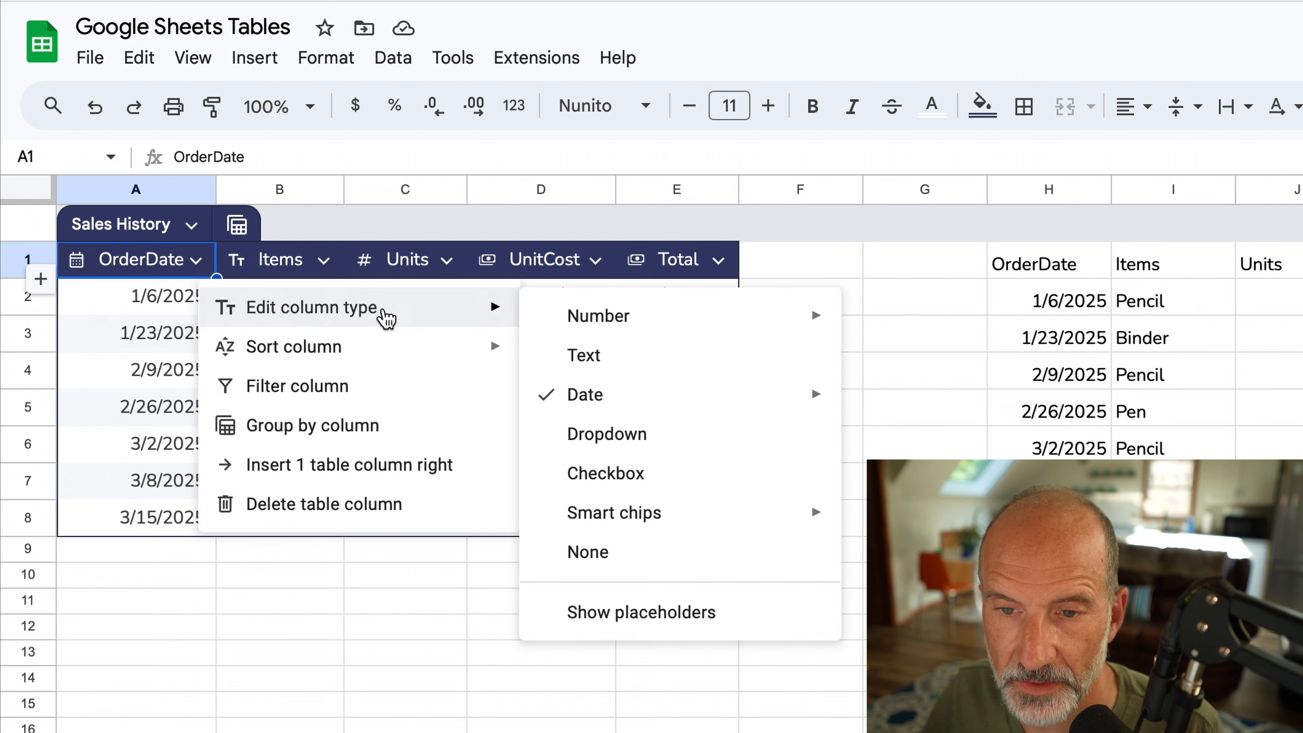
mouse_move(649, 396)
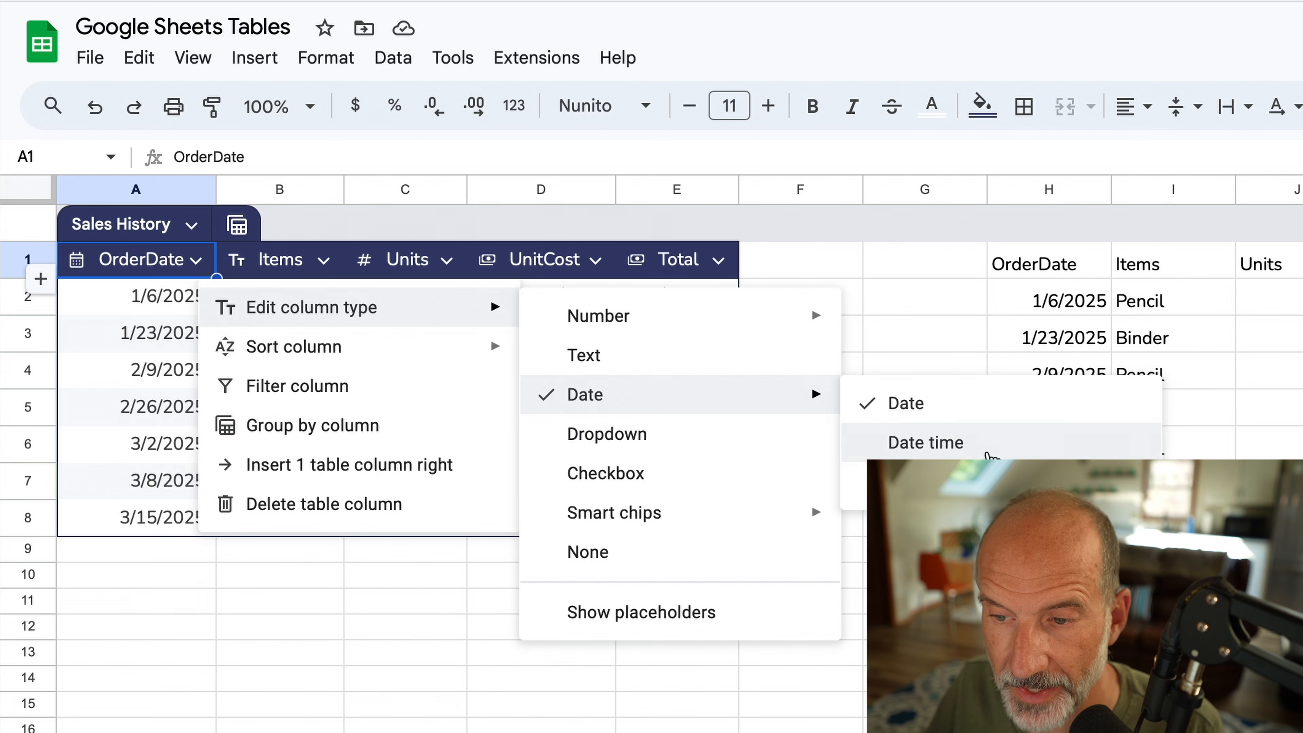
left_click(988, 453)
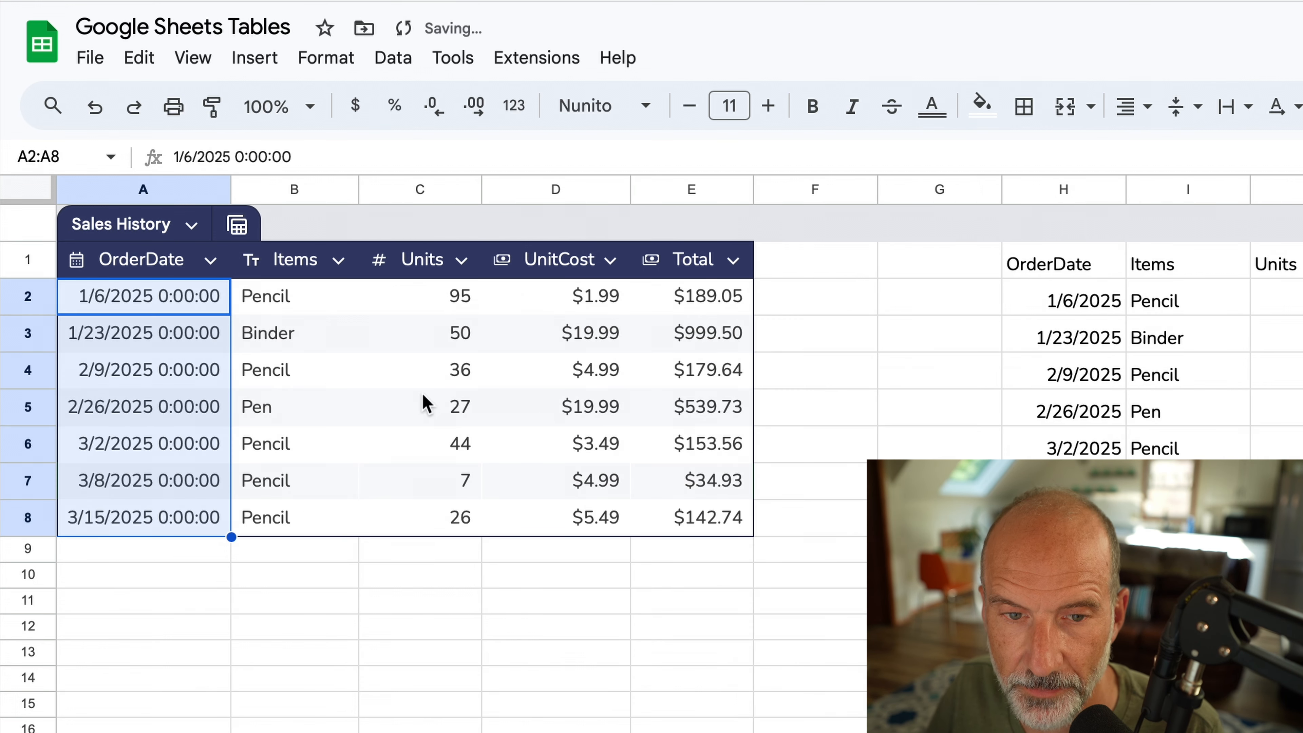
left_click(159, 334)
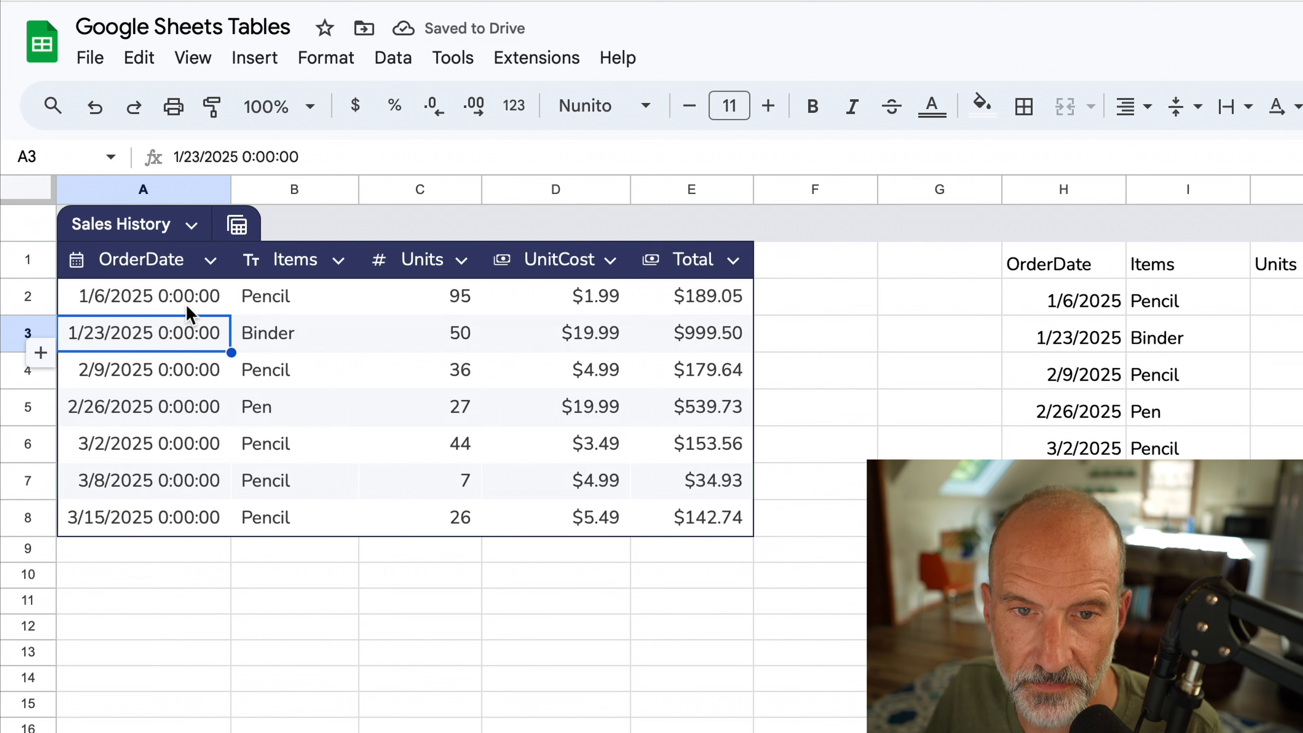
Step: Change the time in A3's OrderDate to 12:30:00 and fit column A's width to its contents
left_click(249, 154)
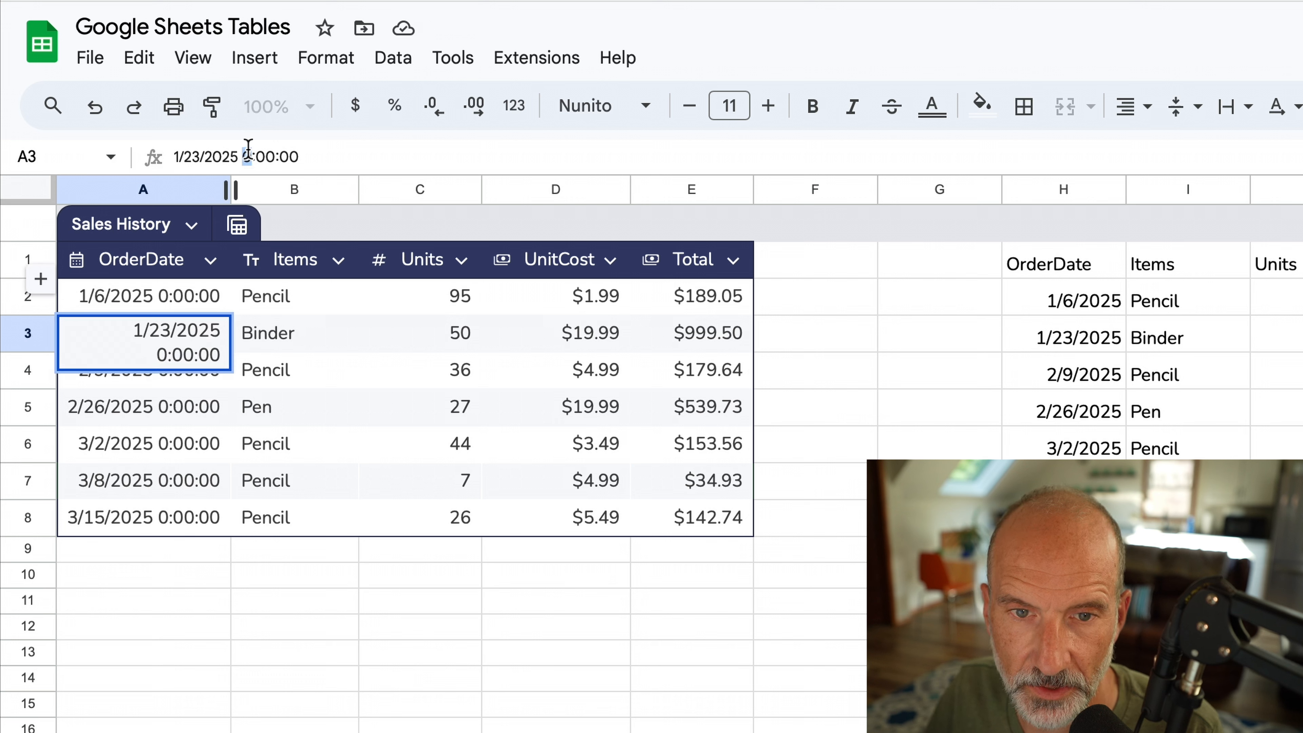
type("1")
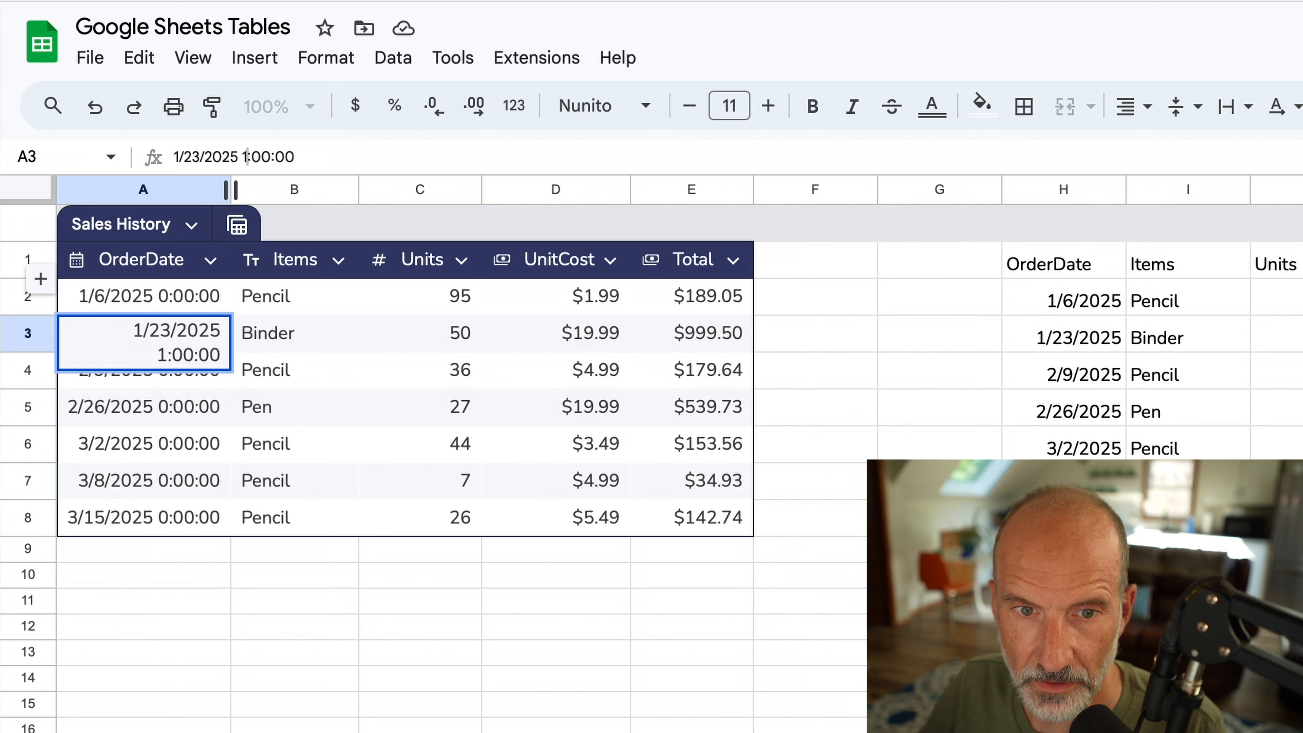
type("2:")
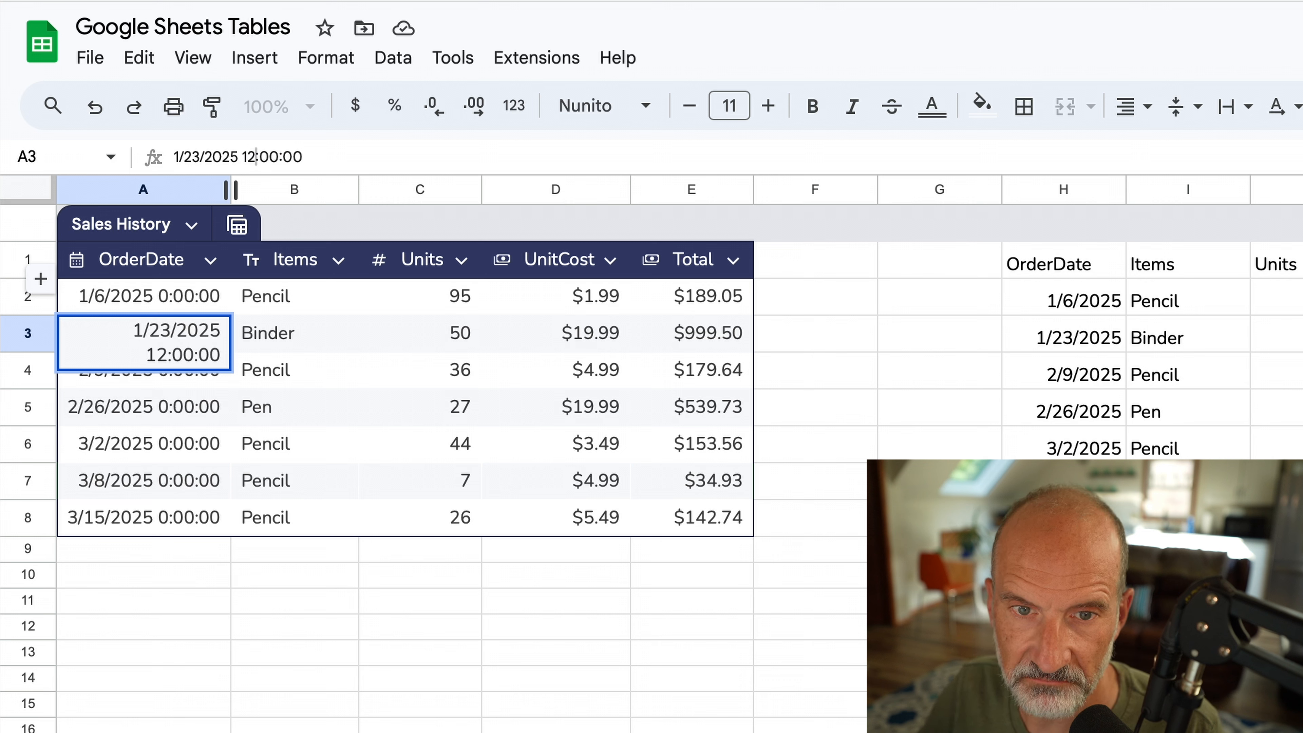
type("30")
key("Return")
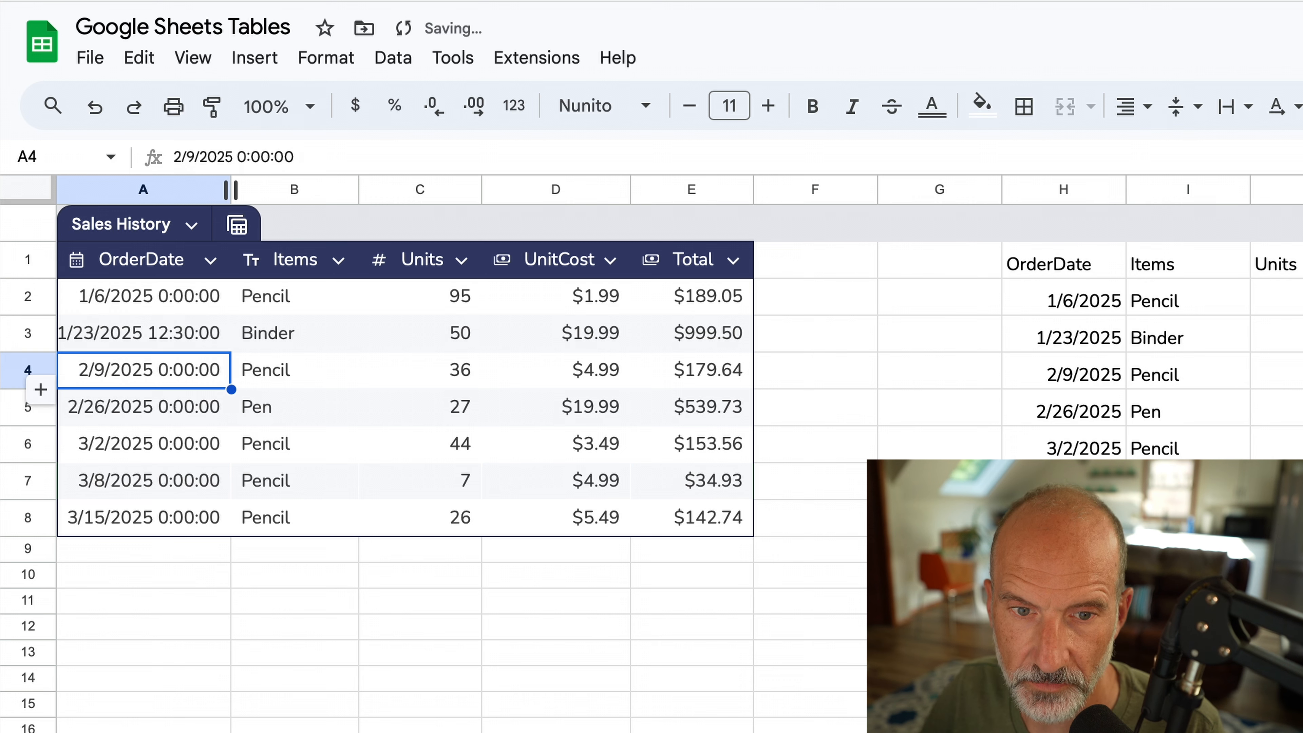
double_click(229, 189)
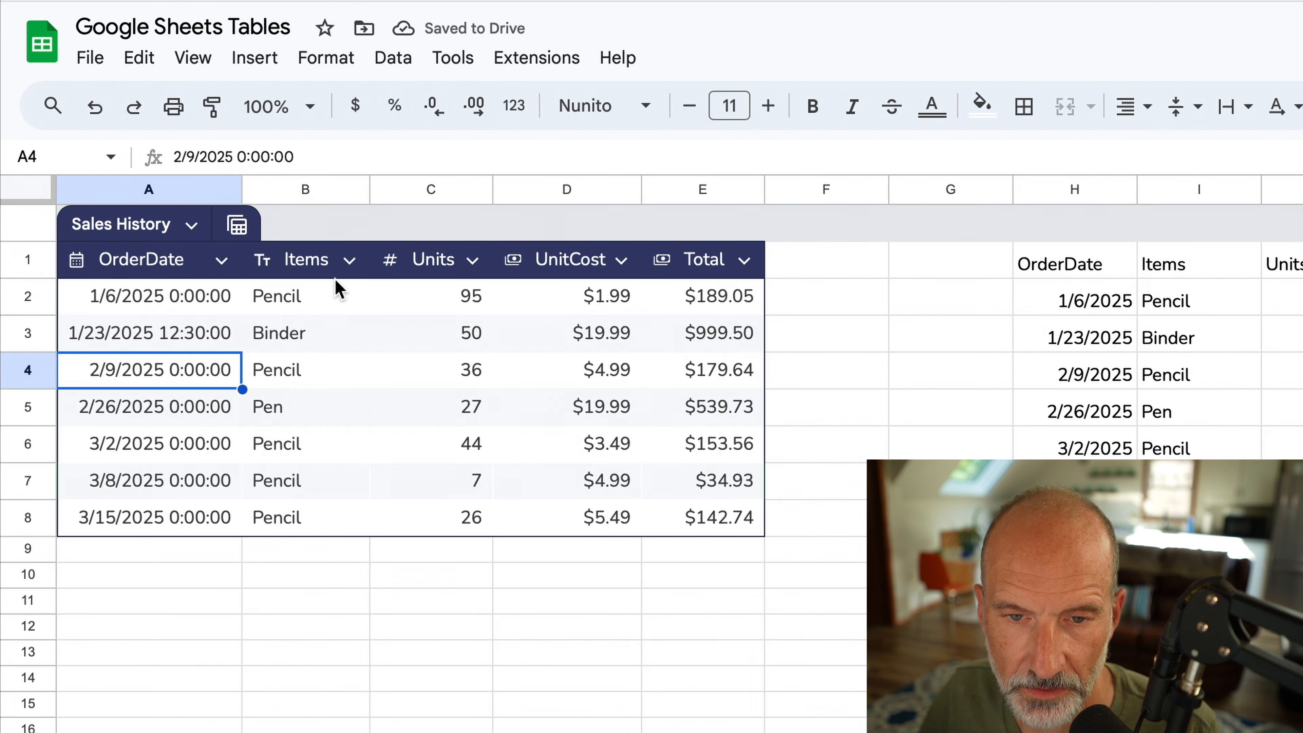
Step: Enter the test numbers 1, 2, 3, 4 and 5 in cells A10 to E10 below the table
left_click(348, 261)
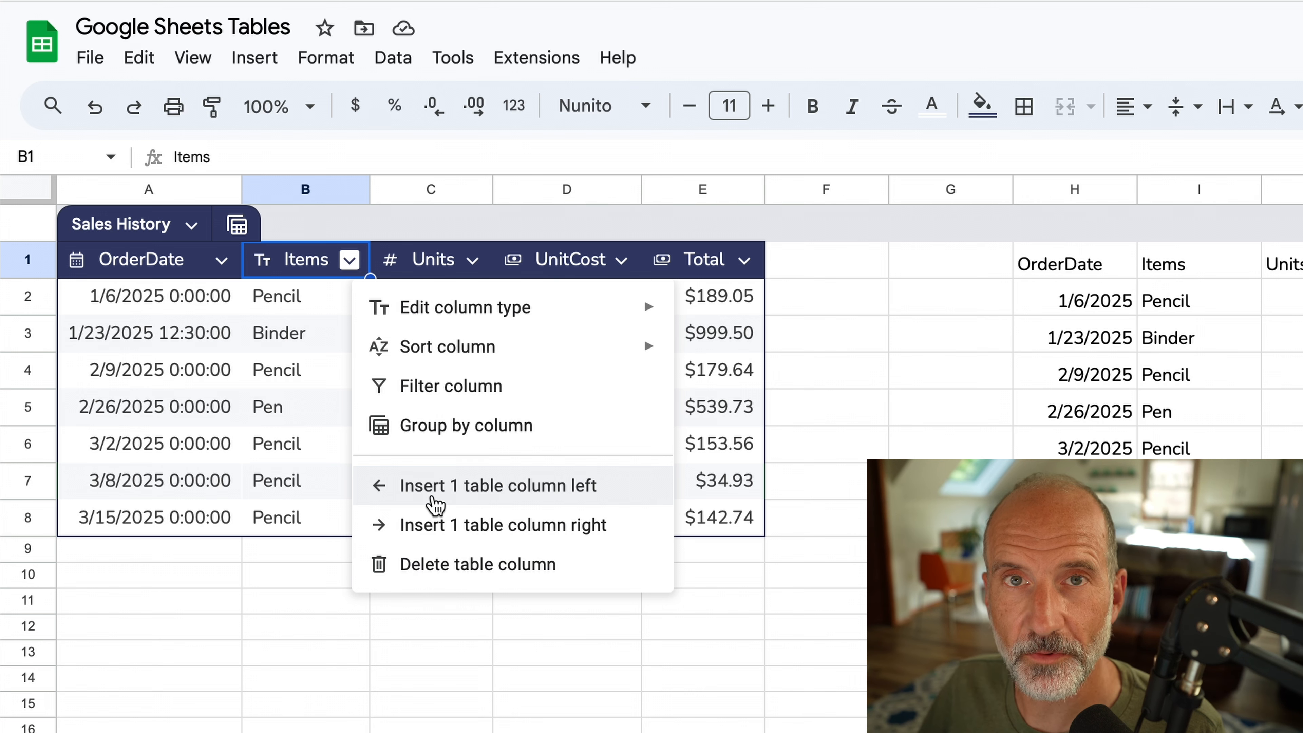
left_click(291, 576)
left_click(194, 585)
type("1")
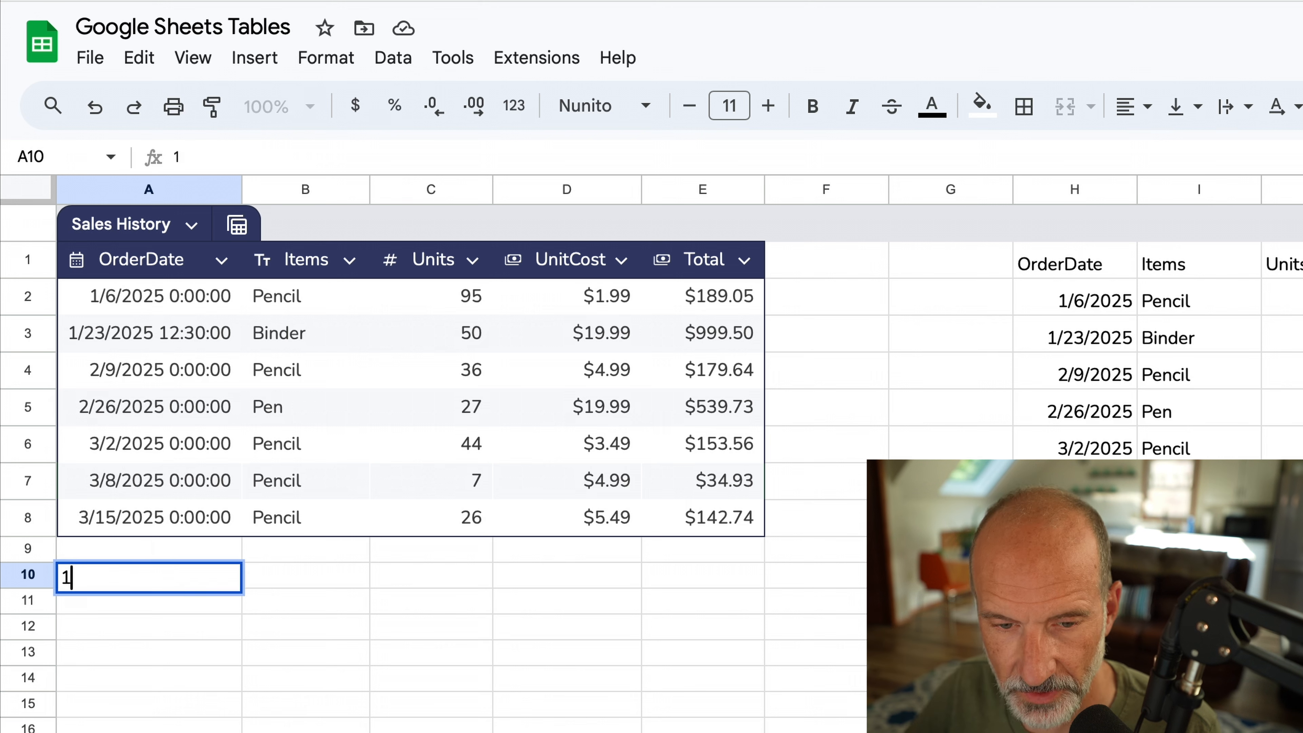
key("Tab")
type("2")
key("Tab")
type("3")
key("Tab")
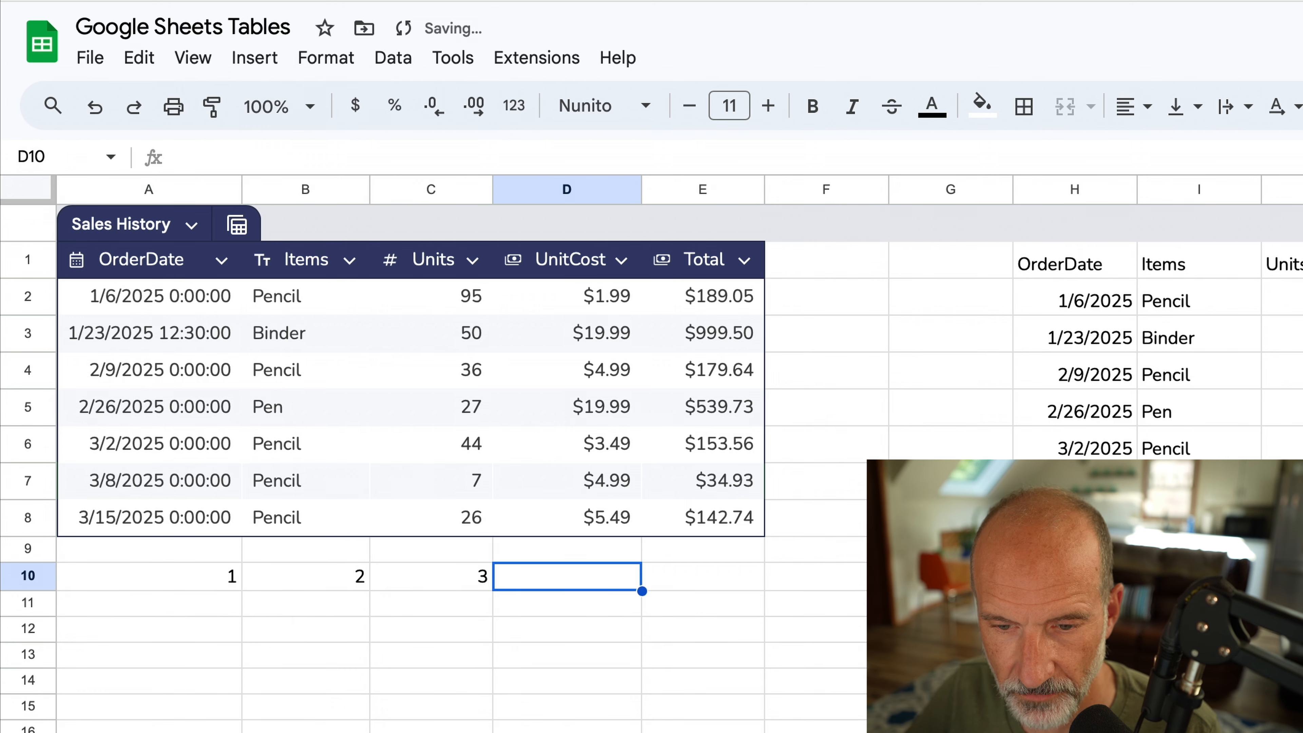
type("4")
key("Tab")
type("5")
key("Return")
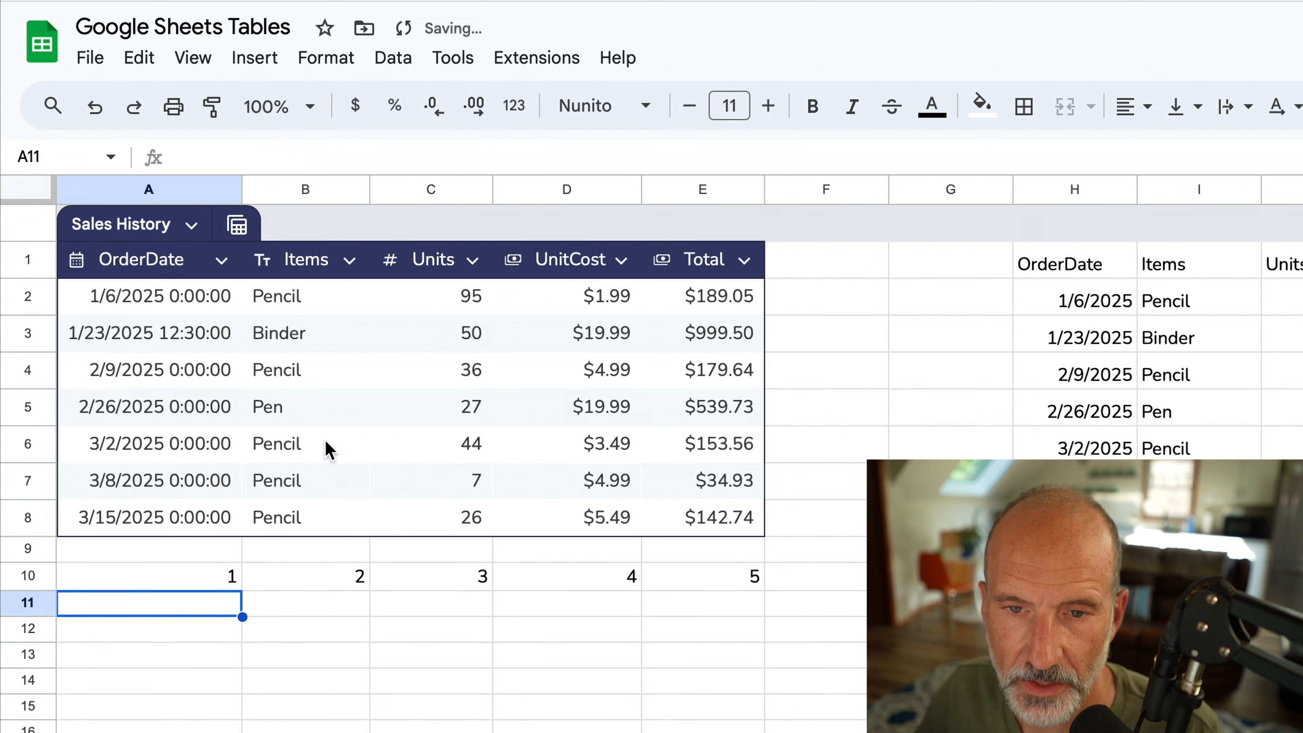
Step: Insert a table column before the Items column and check the position of the numbers in row 10
left_click(350, 259)
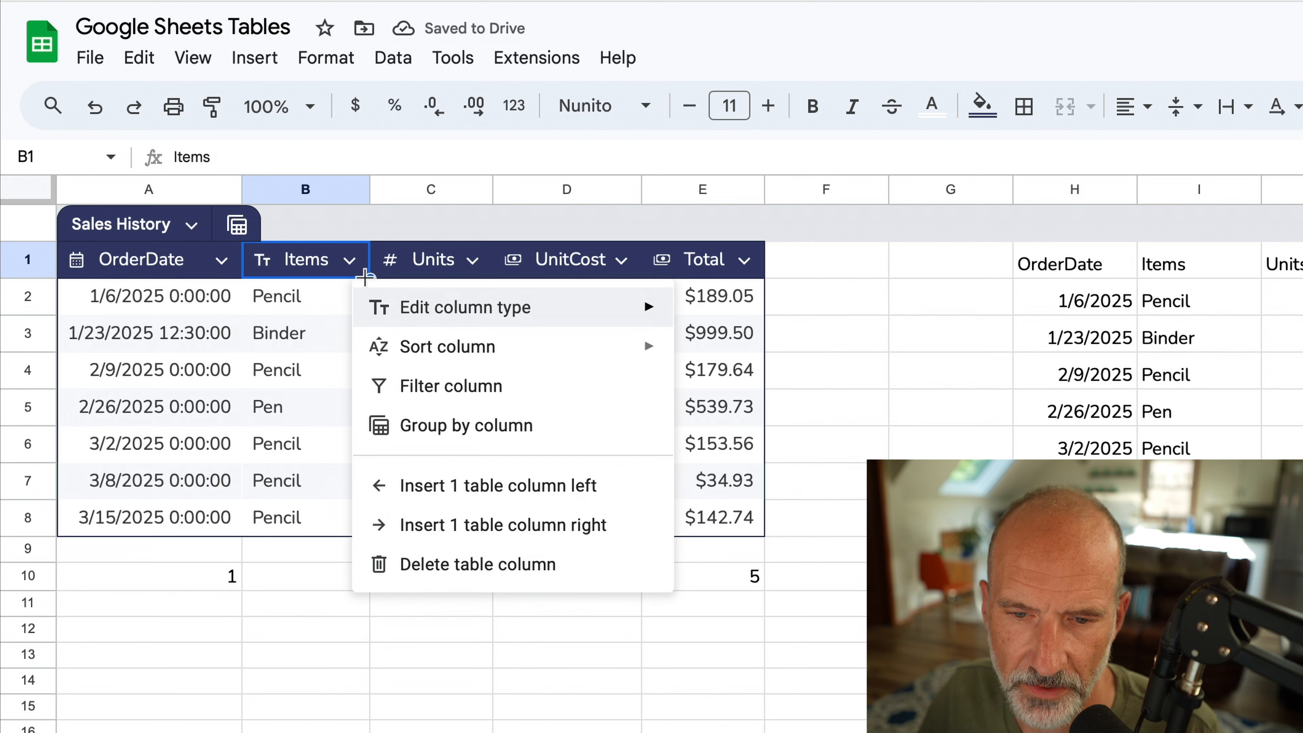
left_click(451, 486)
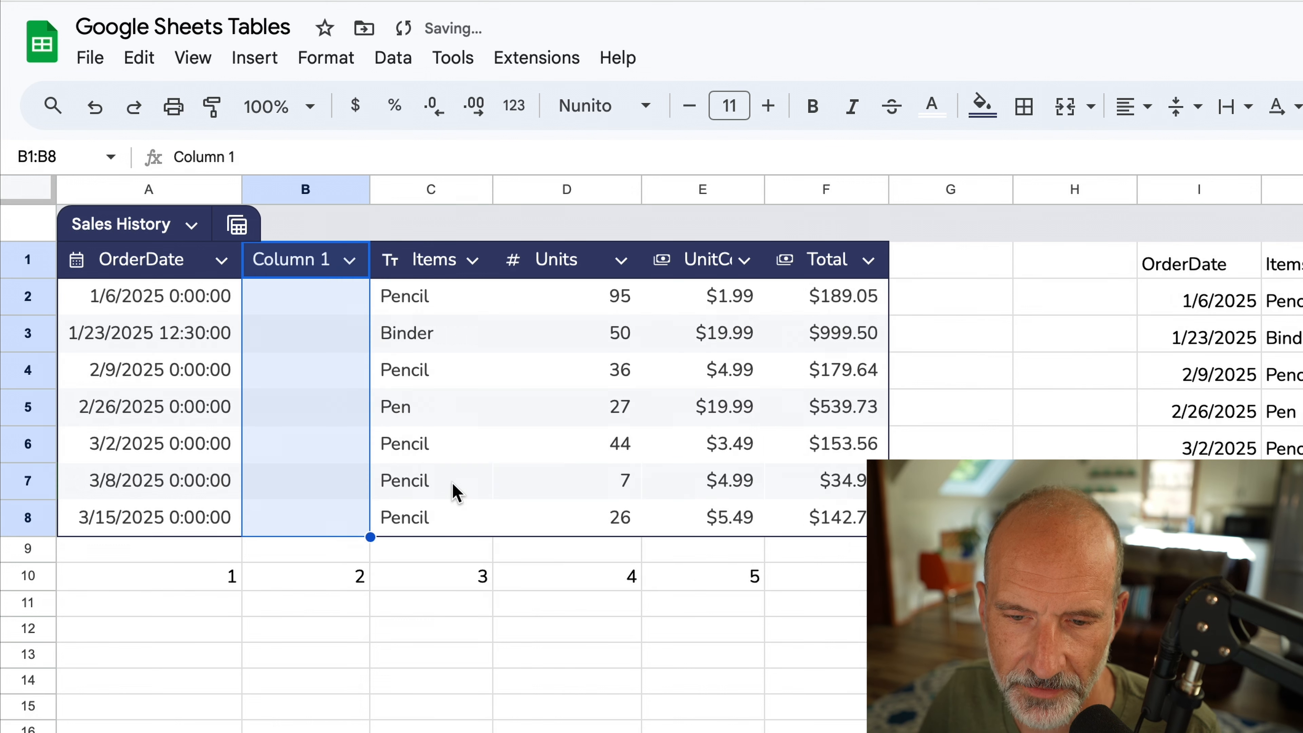
left_click(343, 458)
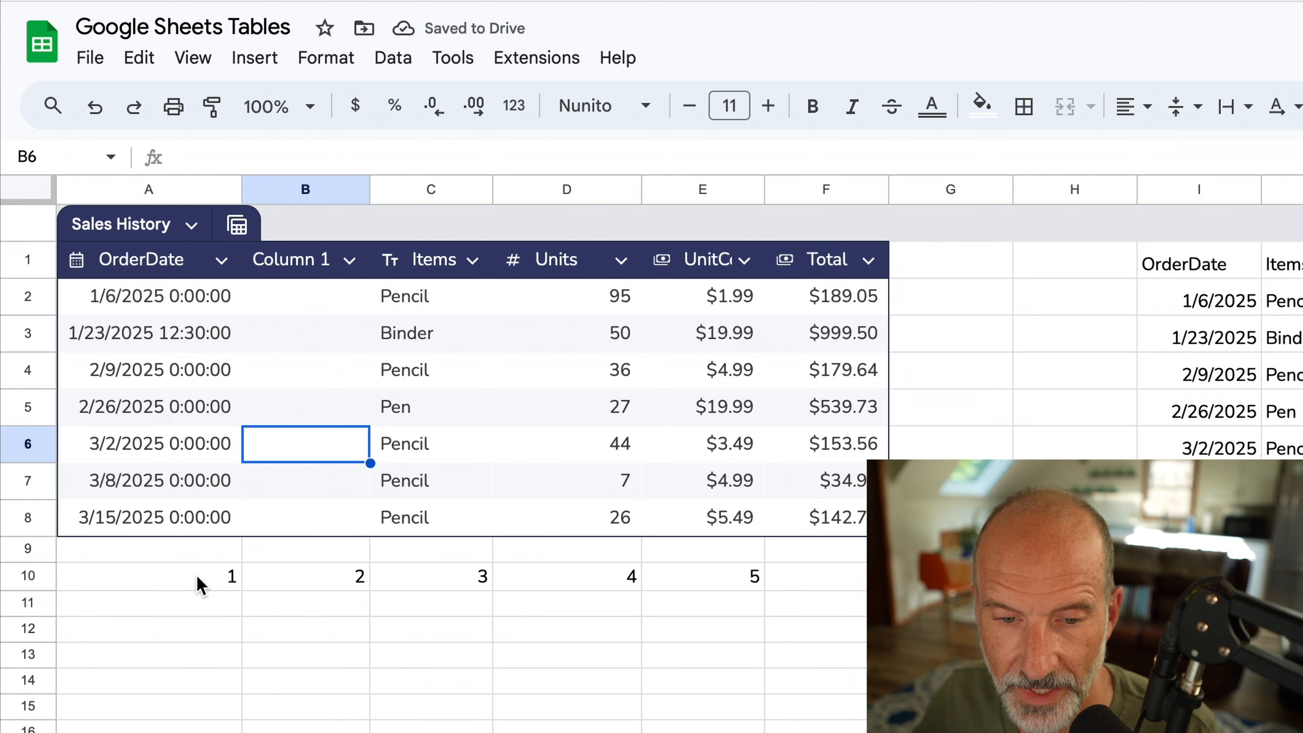
left_click_drag(197, 579, 872, 656)
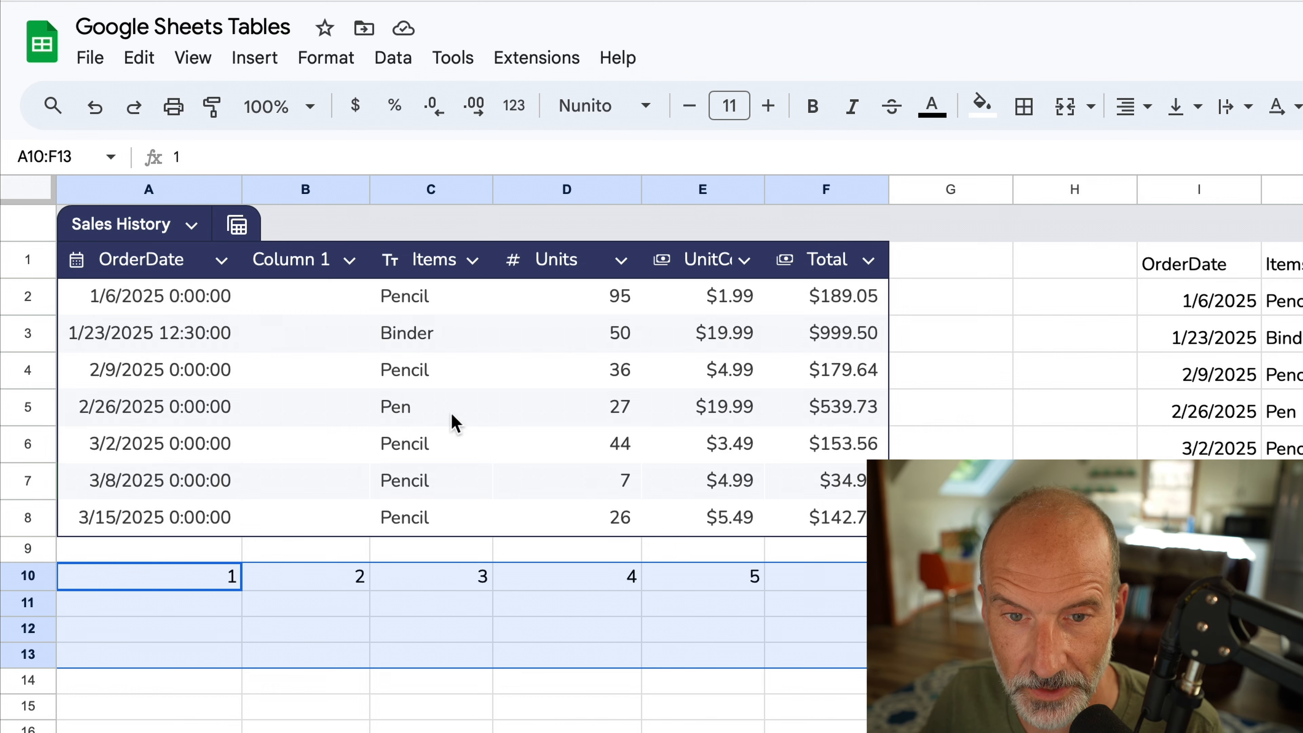
Step: Delete the empty table column between OrderDate and Items
left_click(338, 285)
left_click(348, 264)
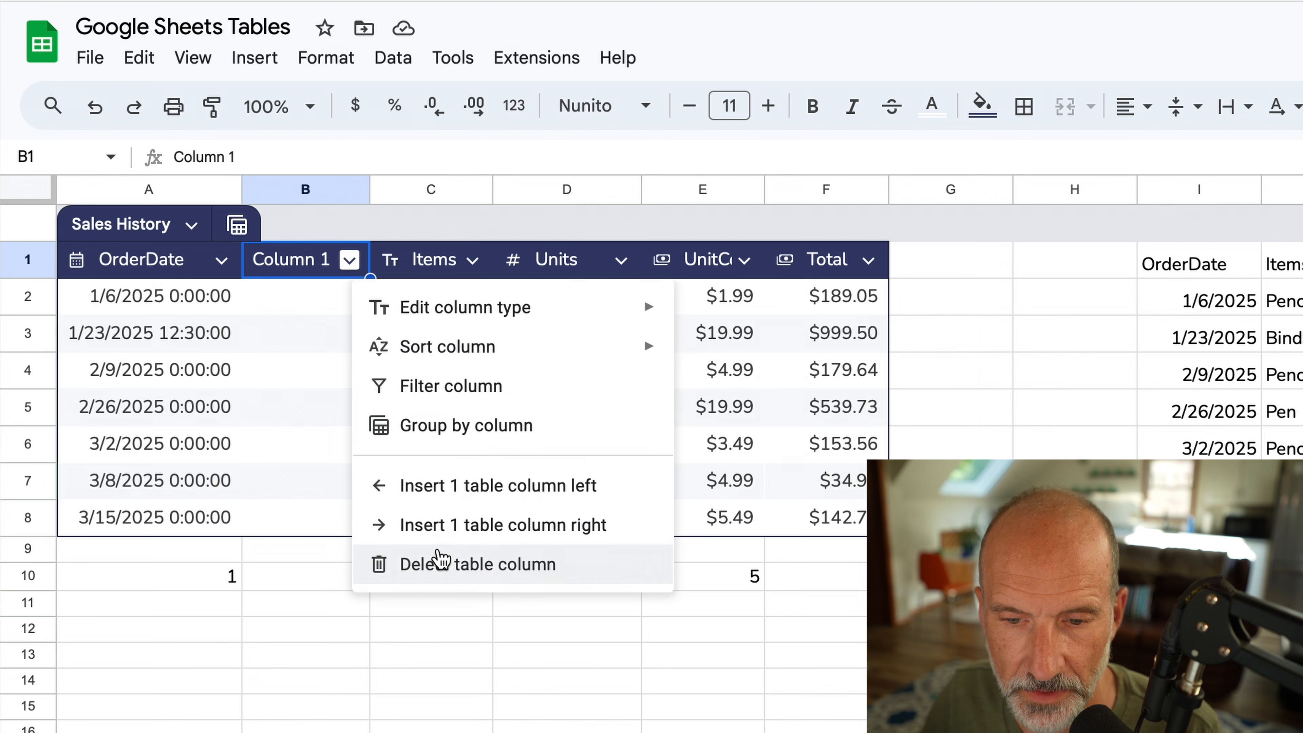
left_click(436, 560)
Step: Add a new table column after the Total column
left_click(366, 345)
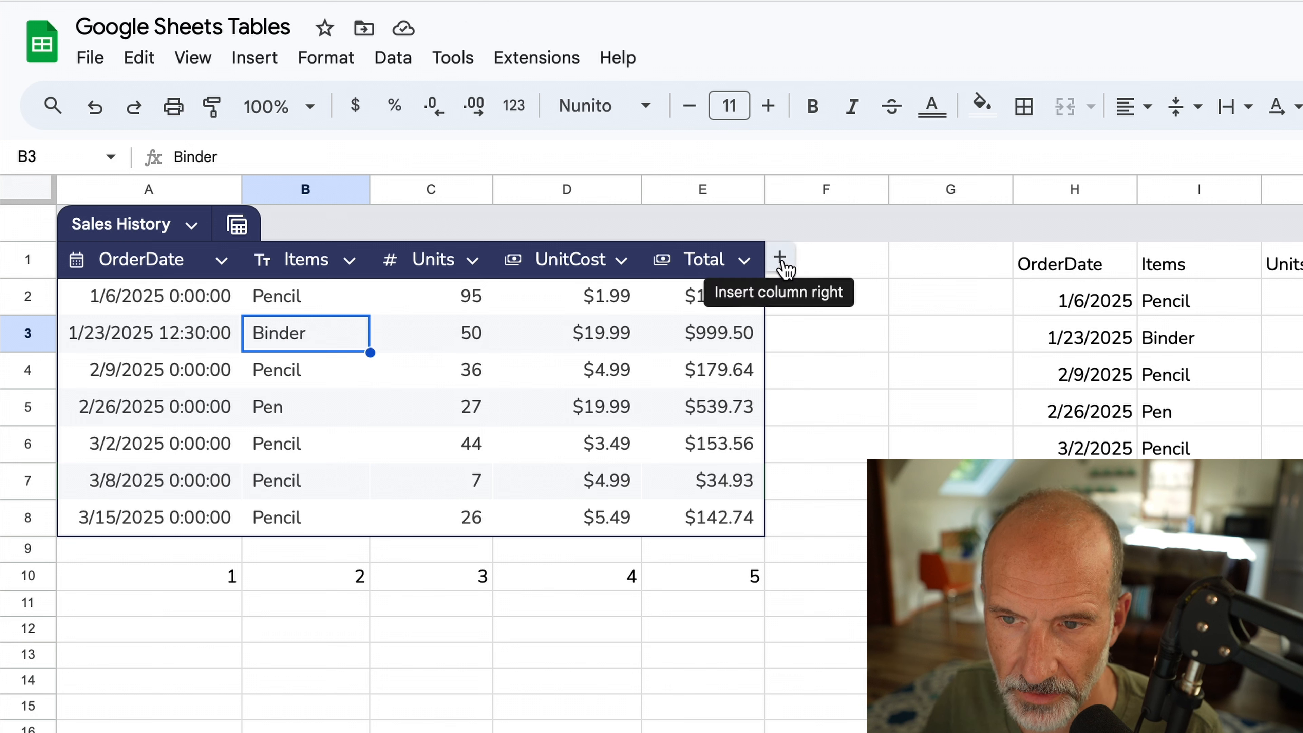
left_click(780, 260)
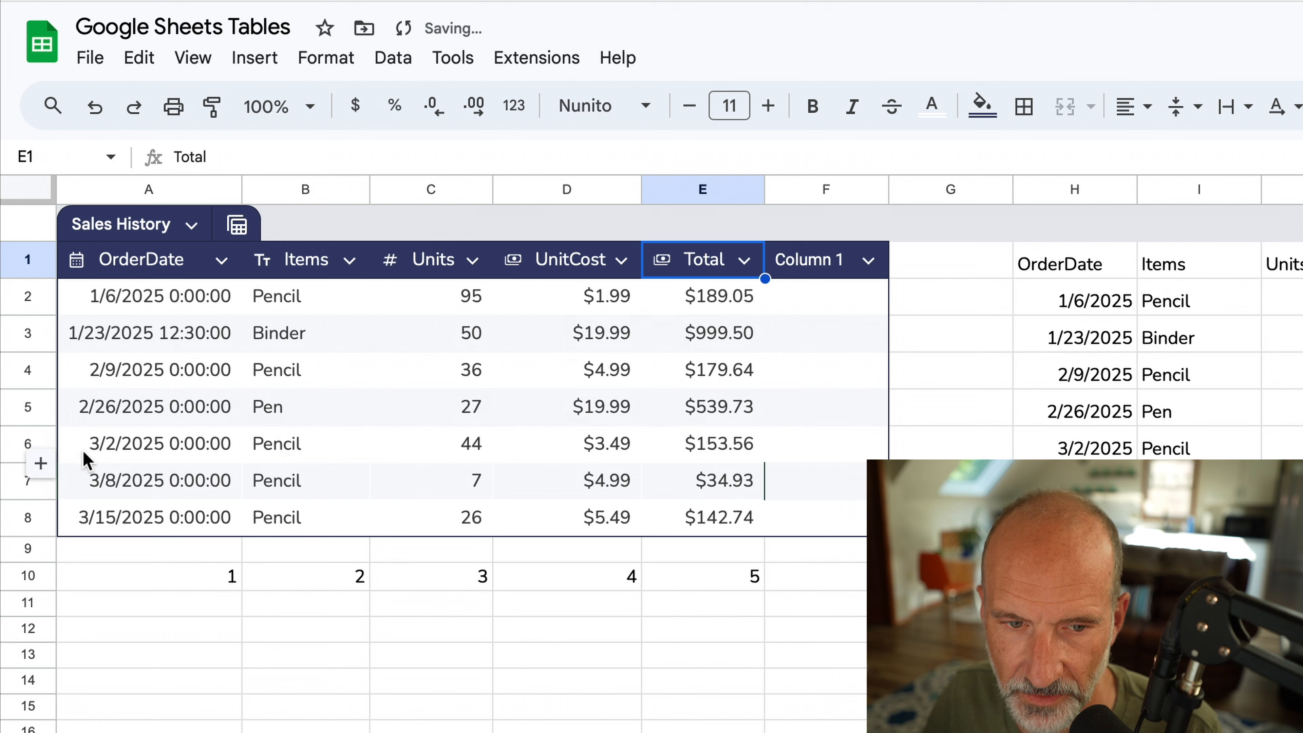
Step: Insert an empty table row below the 2/26/2025 Pen order and compare it with the plain data beside the table
left_click(77, 362)
left_click(96, 336)
left_click(97, 411)
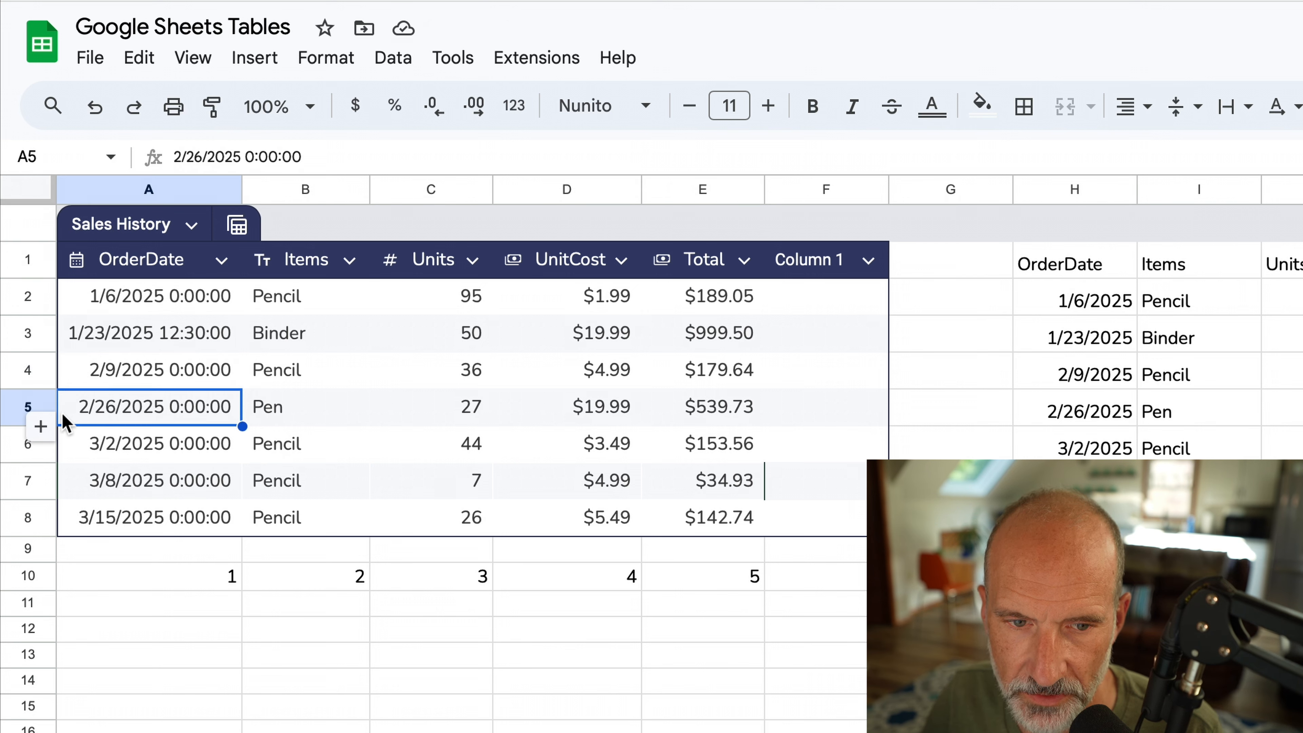
left_click(45, 426)
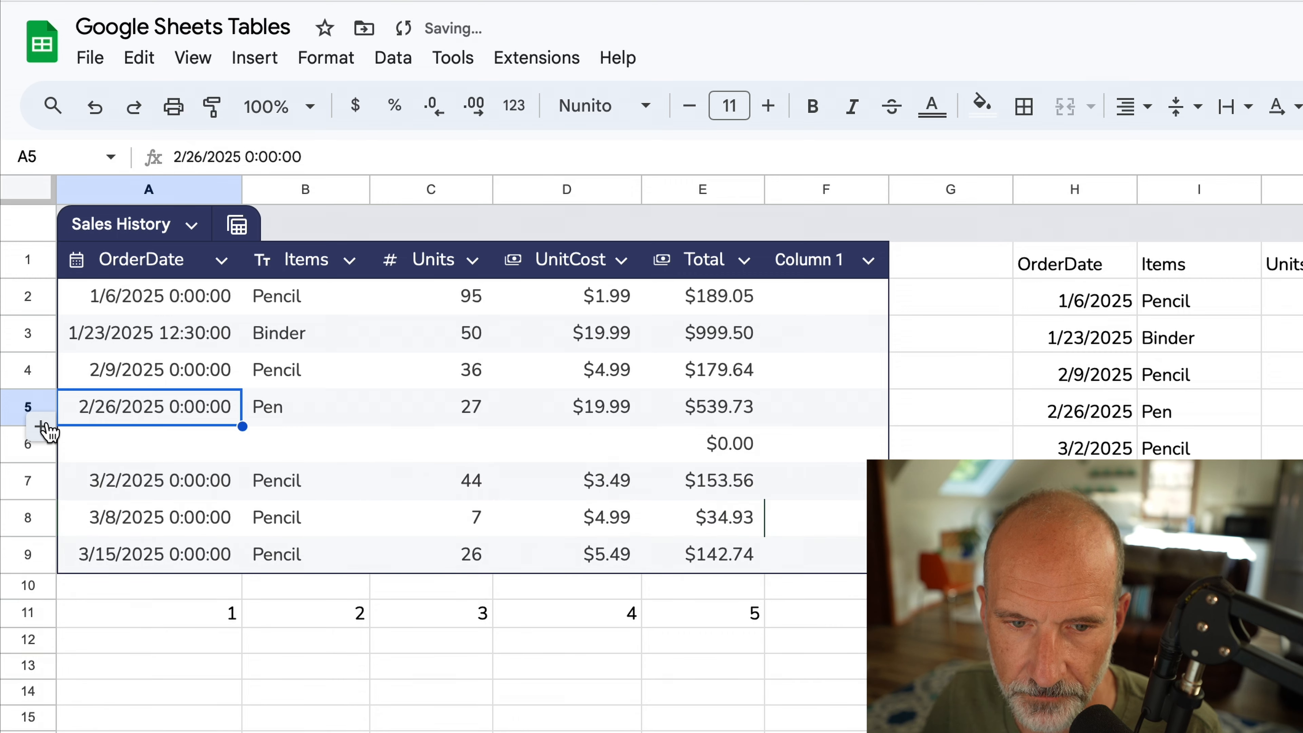
left_click(146, 446)
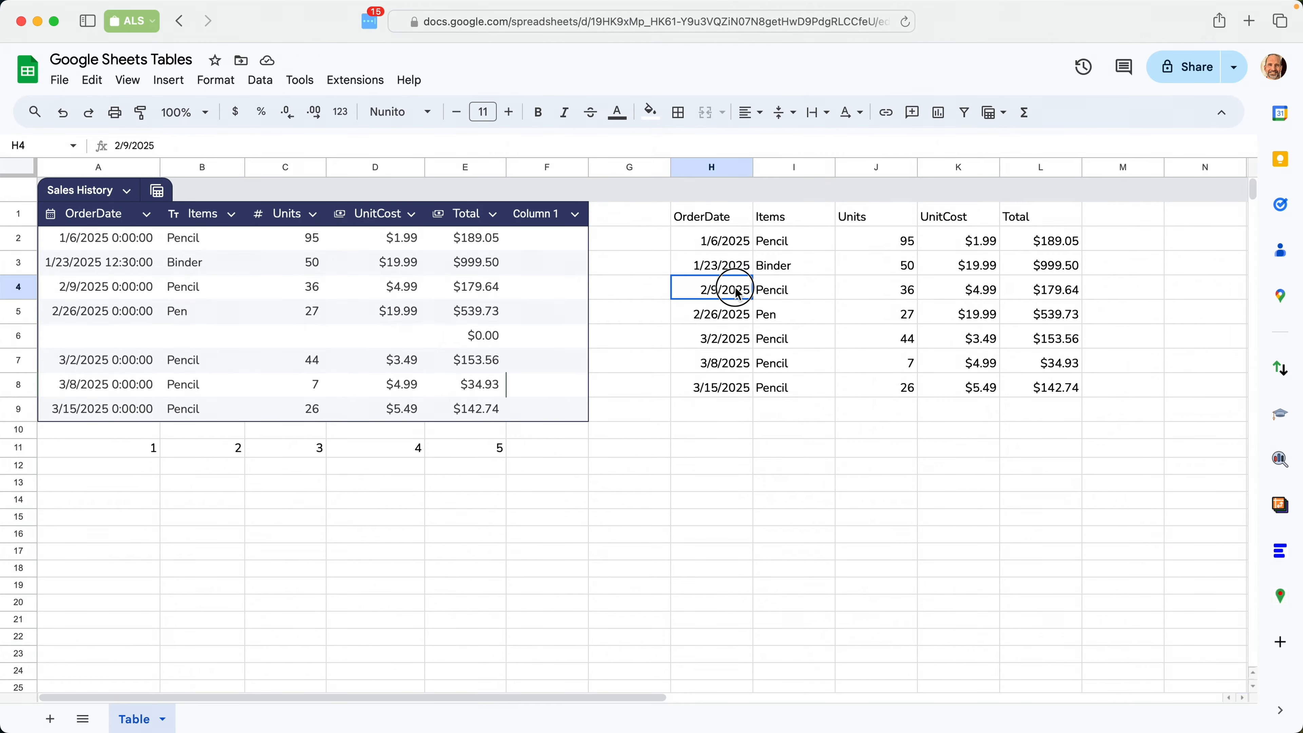
left_click_drag(1120, 371, 1302, 544)
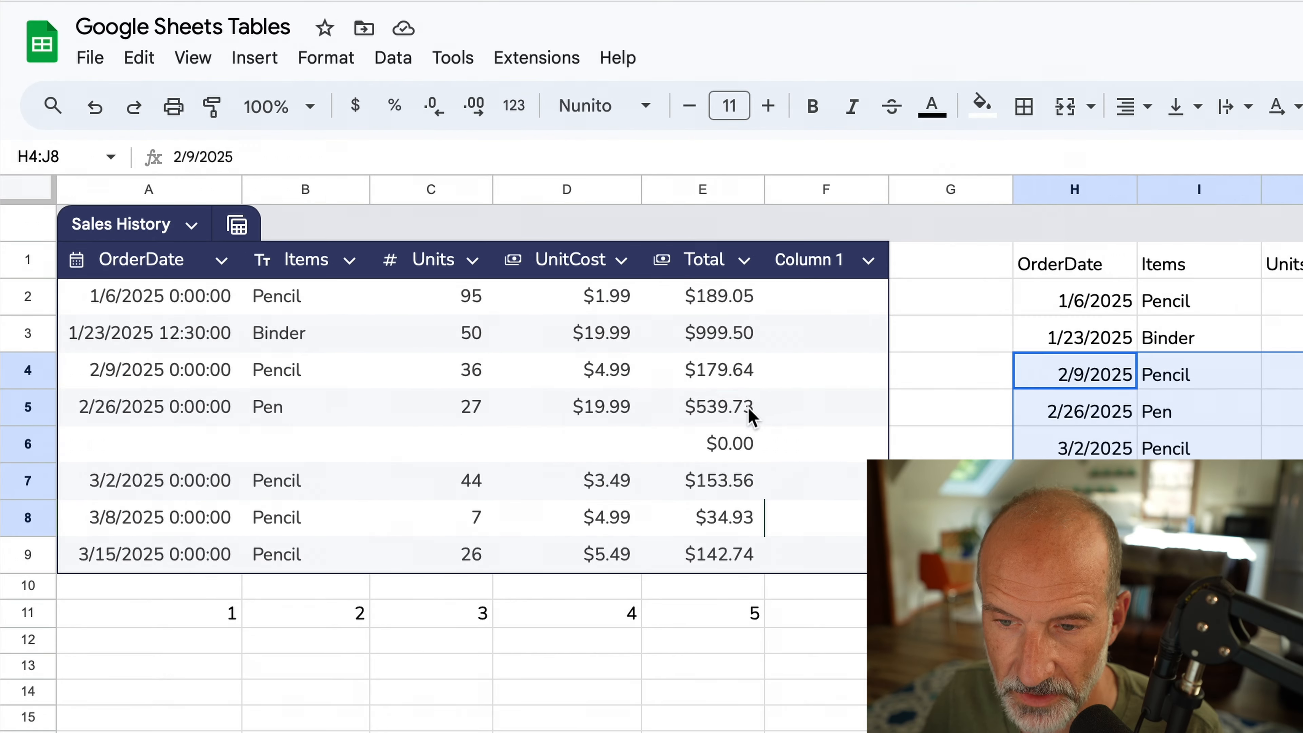
left_click(495, 311)
left_click(546, 471)
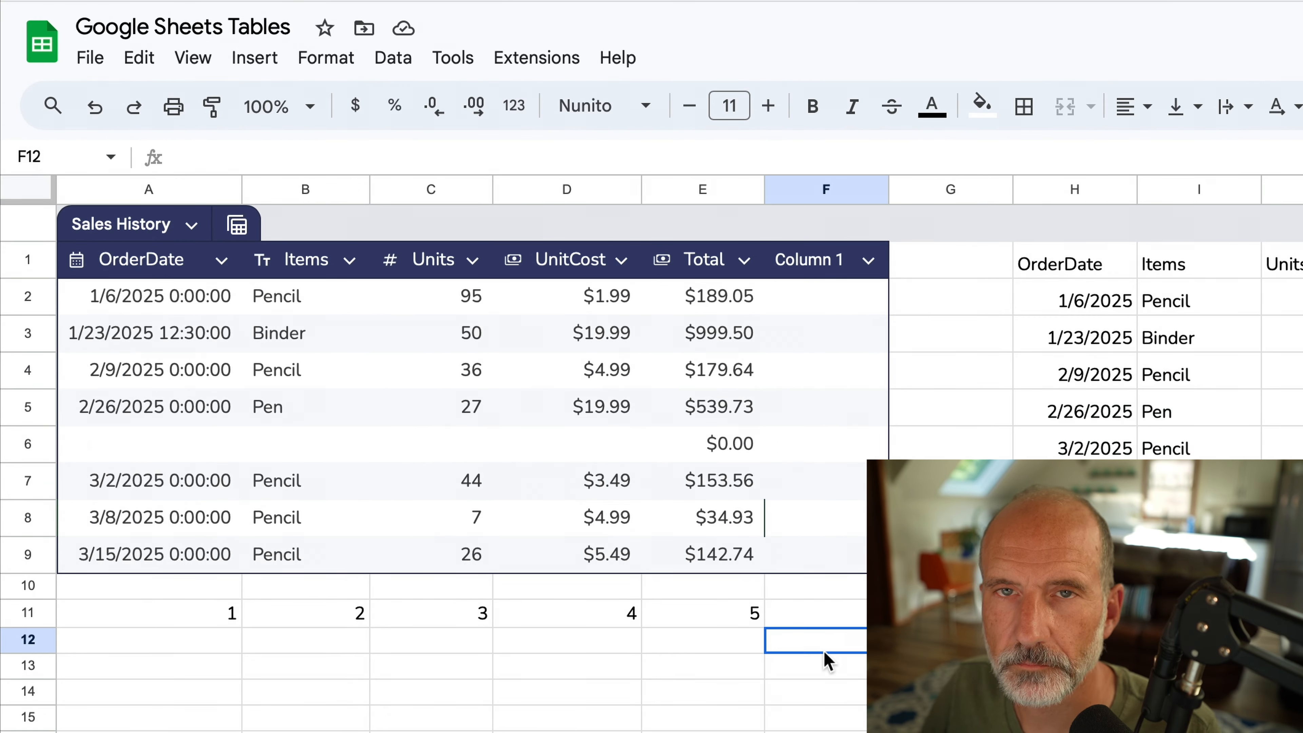
Step: Delete the blank table row 6 from the Sales History table
left_click_drag(835, 453, 163, 458)
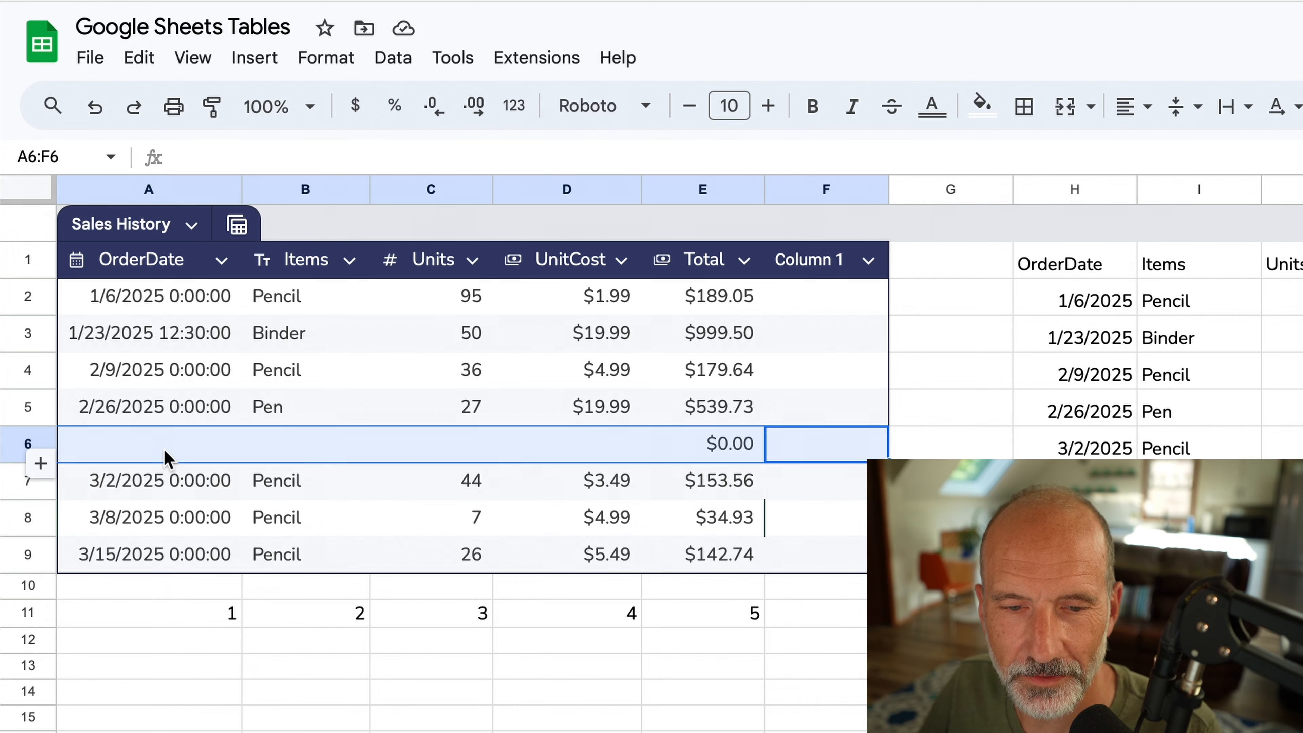
right_click(166, 458)
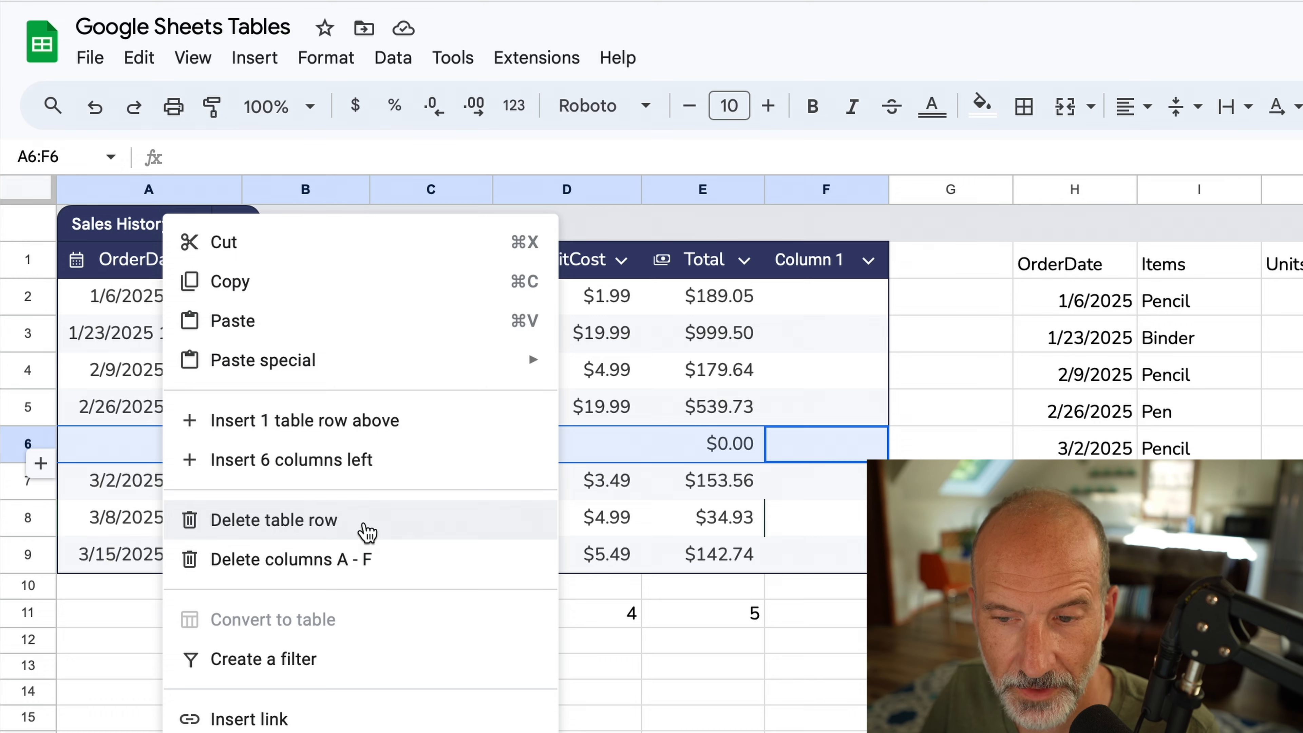
left_click(367, 532)
Step: Clear the test numbers from cells A10 to E10 below the table
left_click_drag(204, 573, 762, 590)
key("Delete")
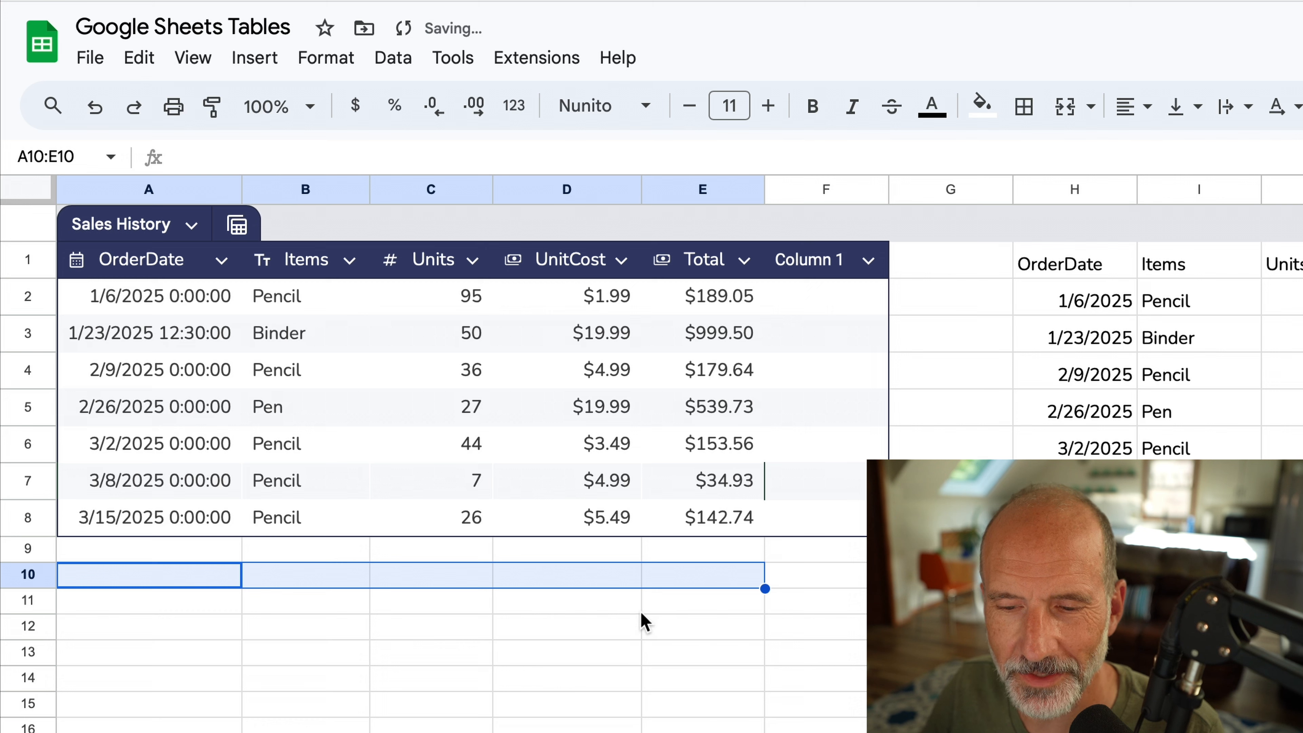
left_click(575, 586)
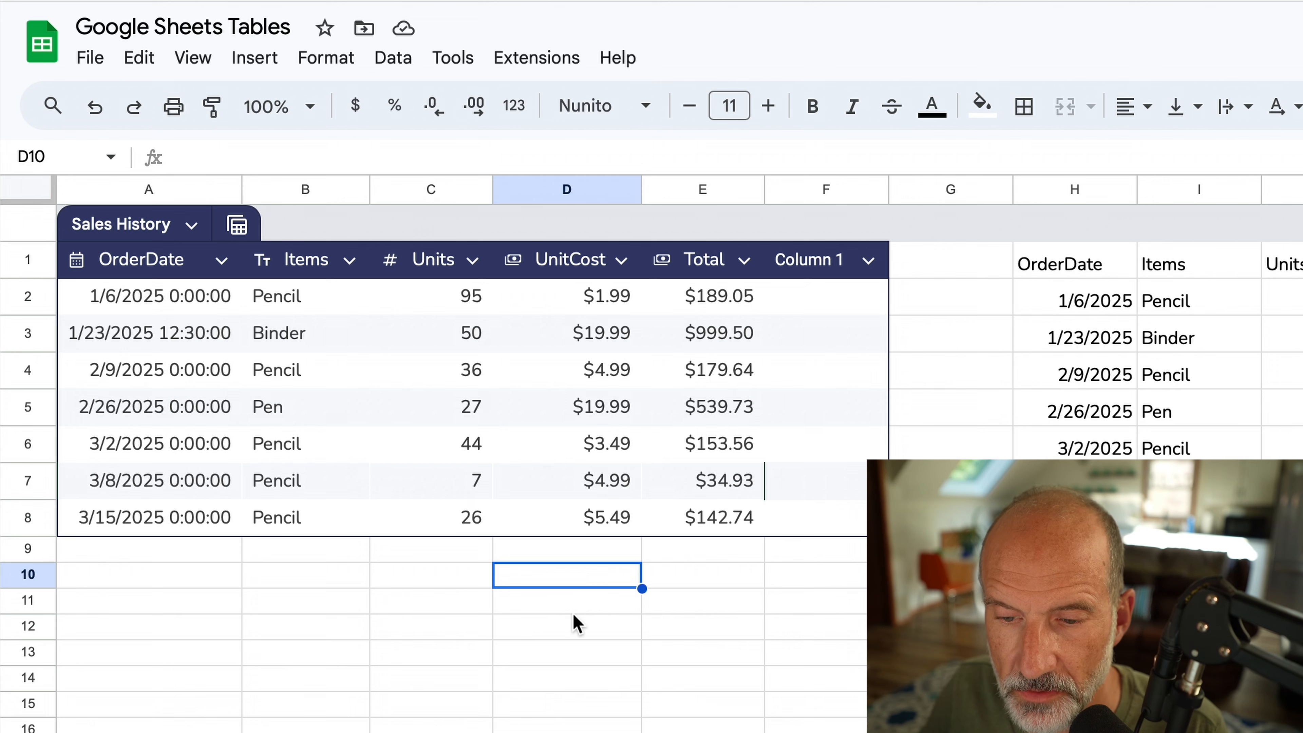
left_click(669, 607)
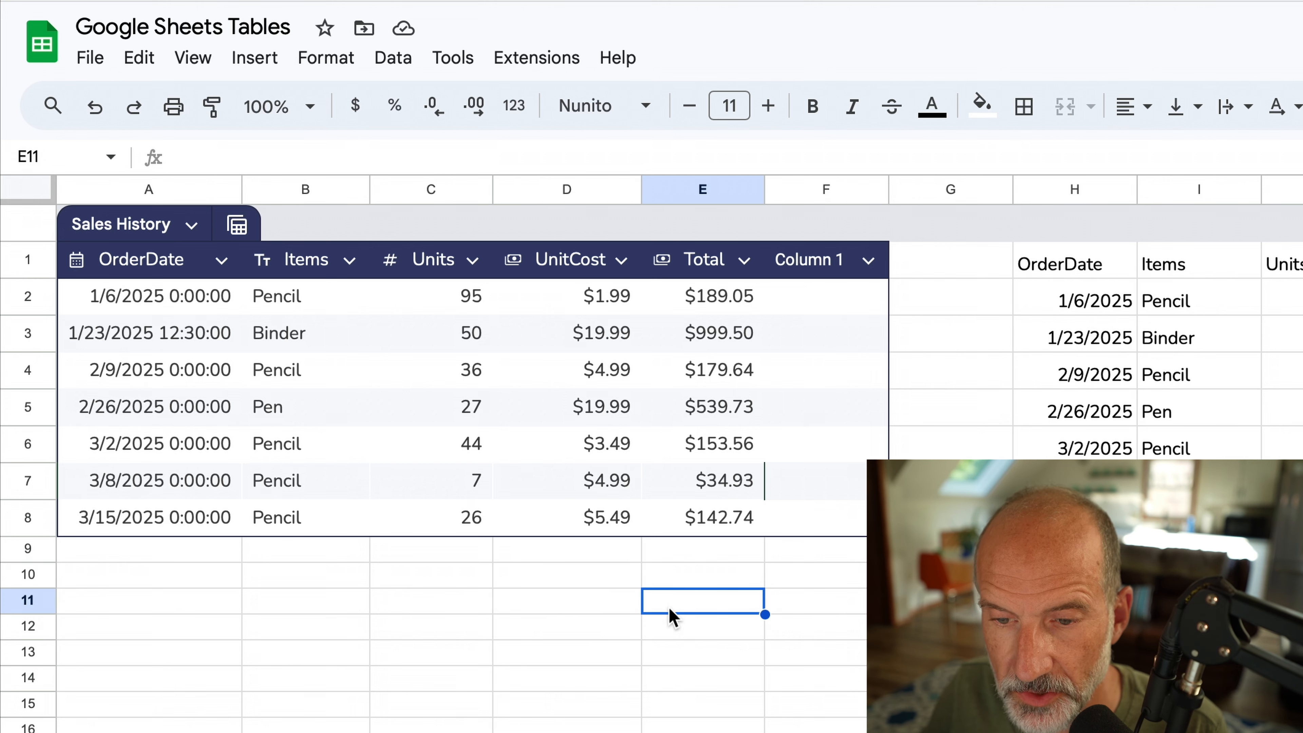
Step: Examine the Units values in C2 to C8, the table's name and the Items header
left_click_drag(454, 302, 450, 523)
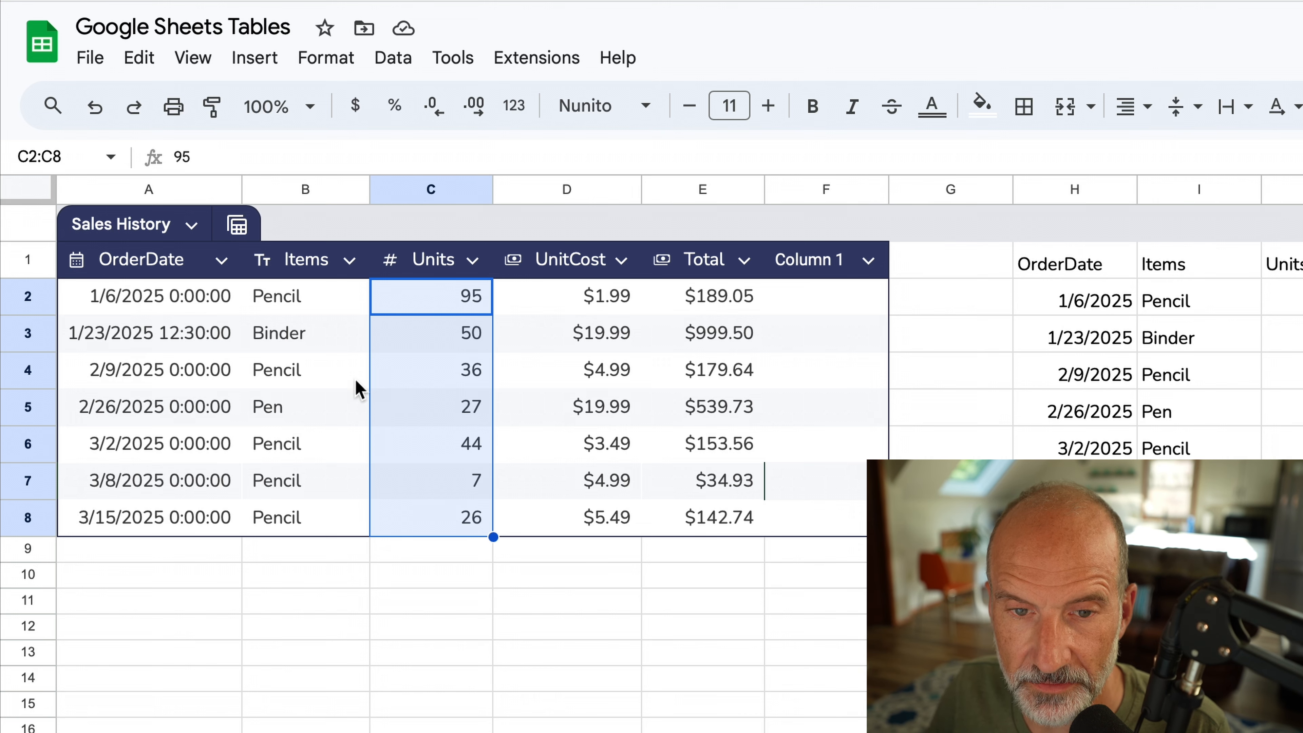
left_click(128, 224)
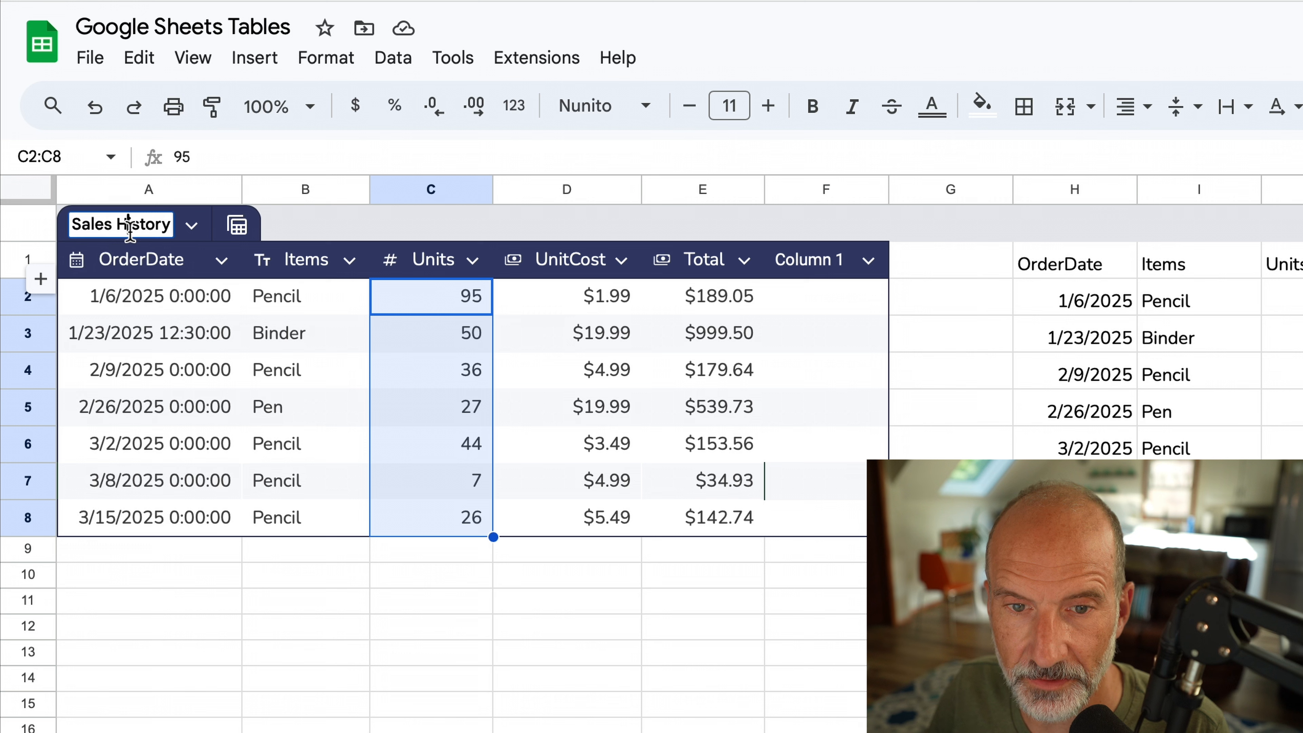
left_click(305, 260)
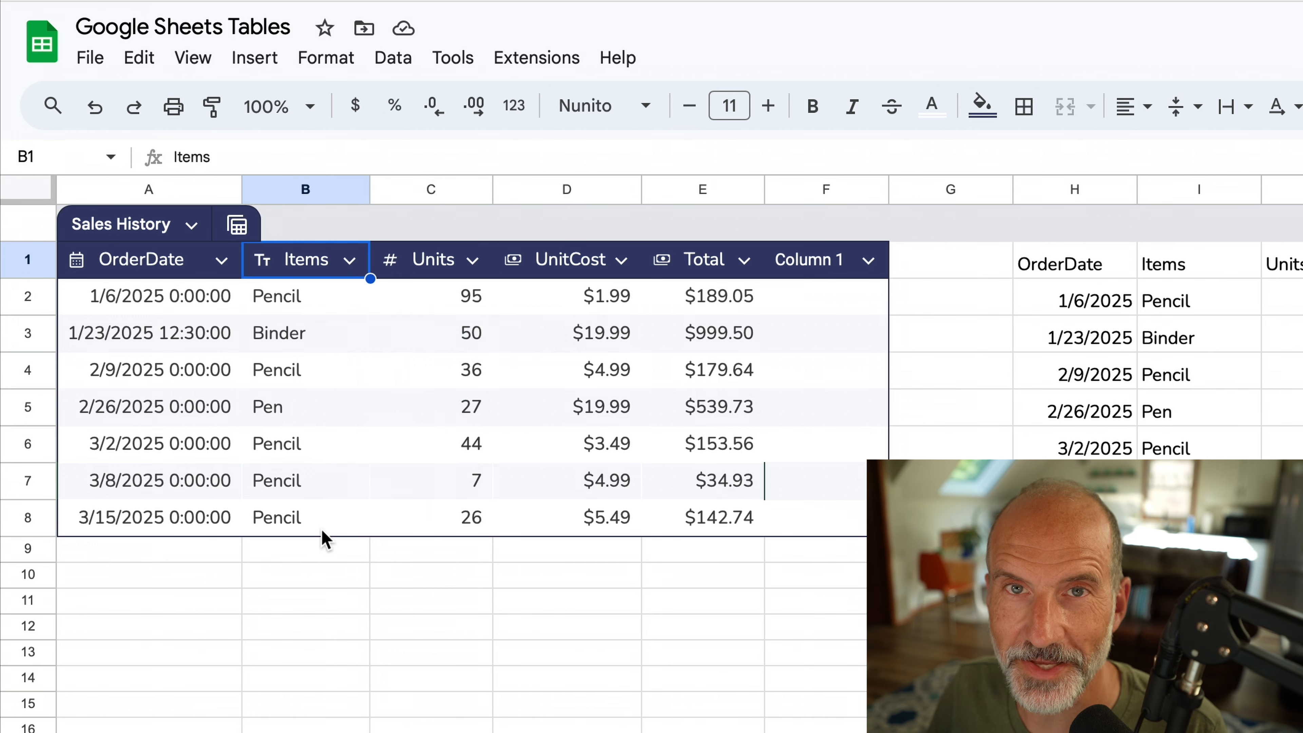
Step: Enter =SUMPRODUCT(Sales_History[Units],Sales_History[UnitCost]) in E12, taking both references from the table's columns, and reselect the cell to show the formula
left_click(707, 632)
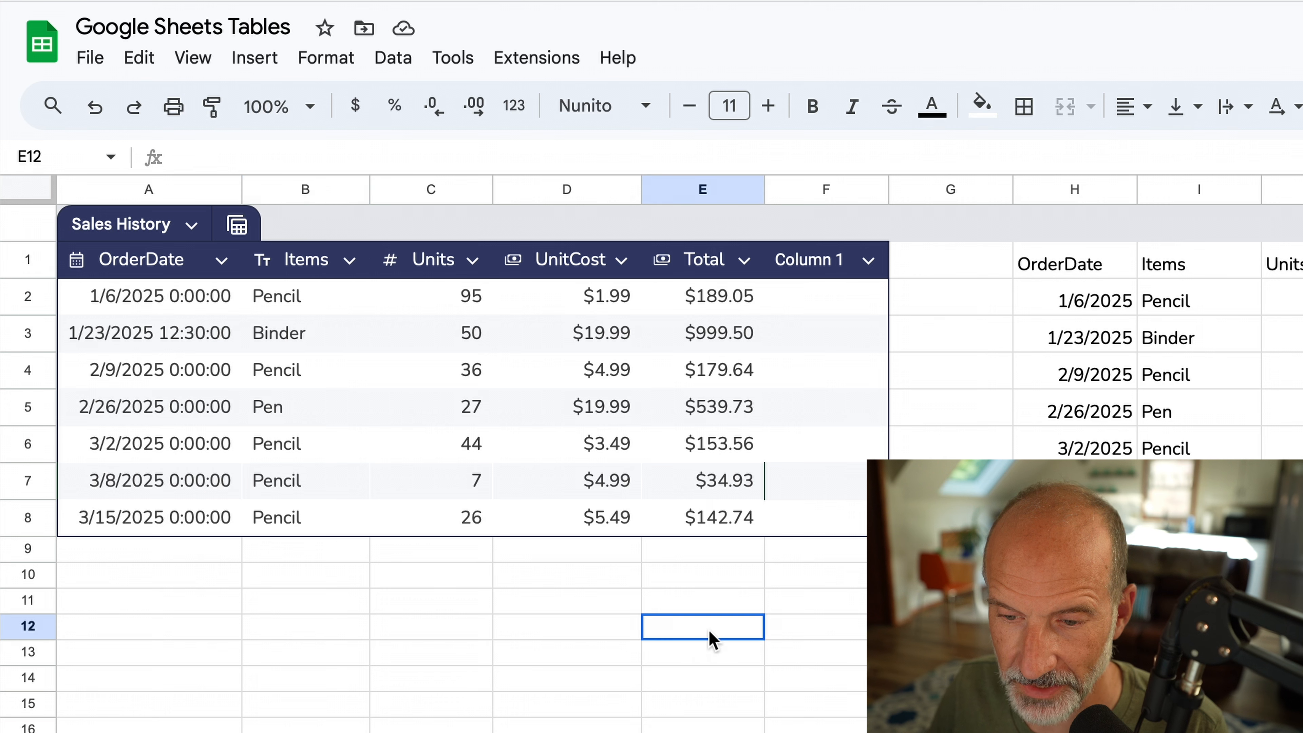
type("=")
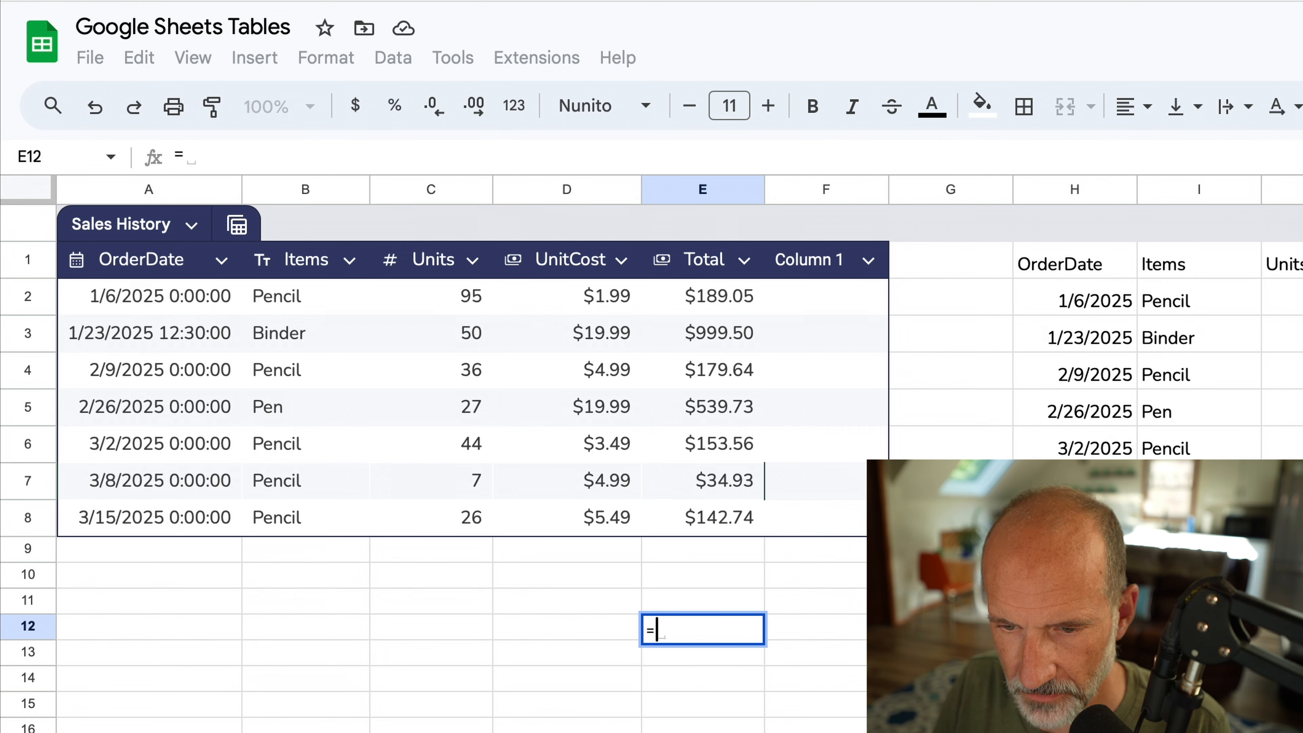
type("SUMPROD")
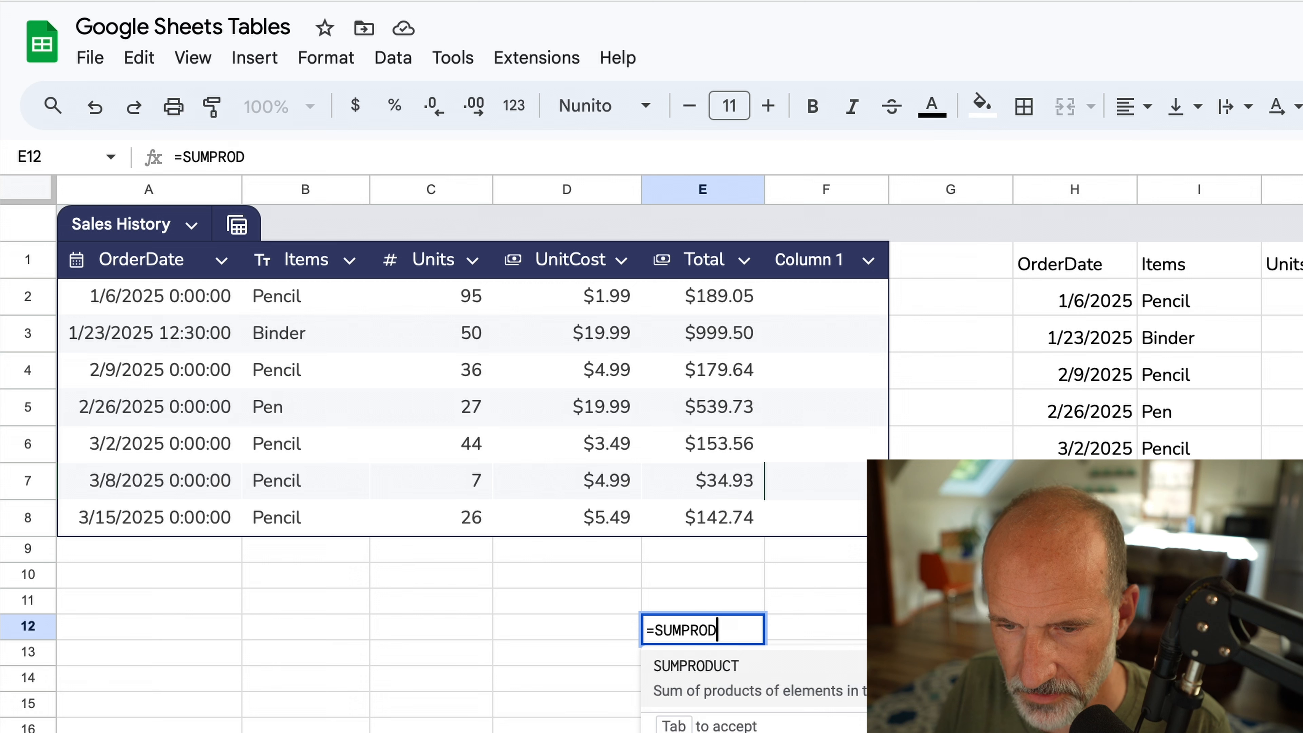
type("UCT")
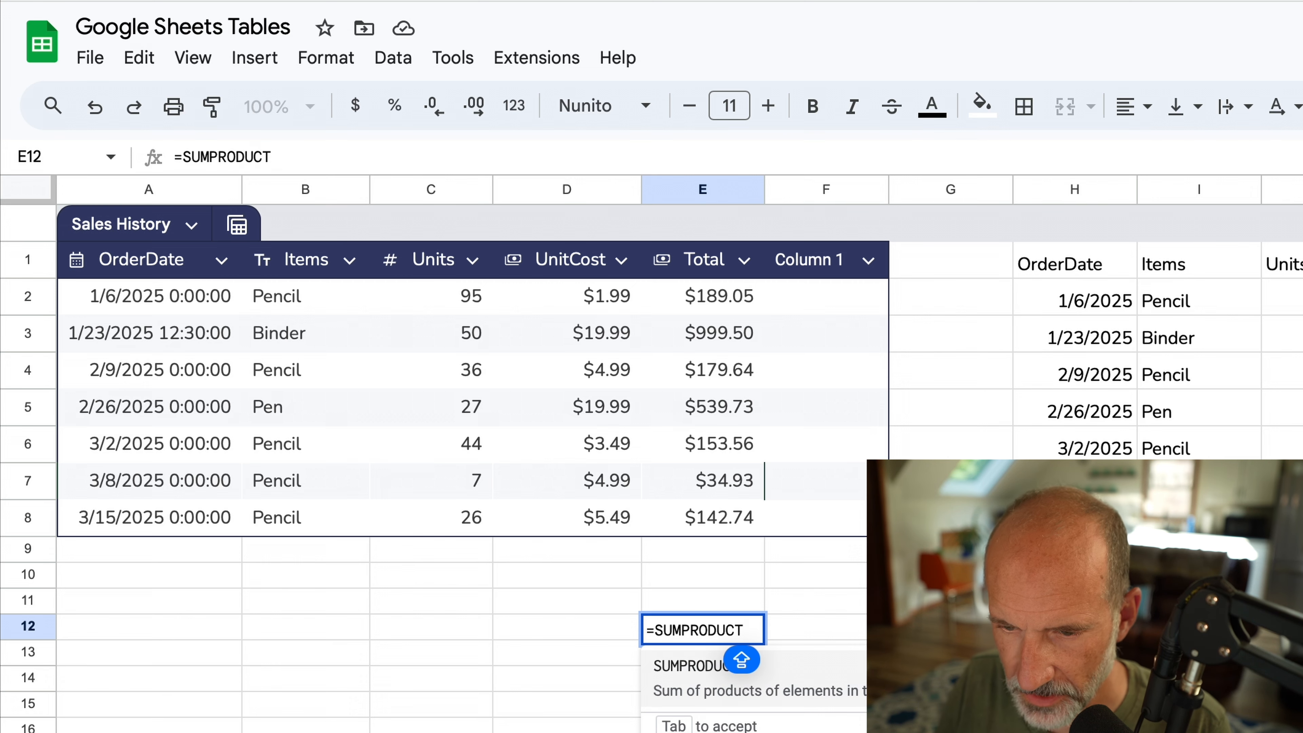
type("(")
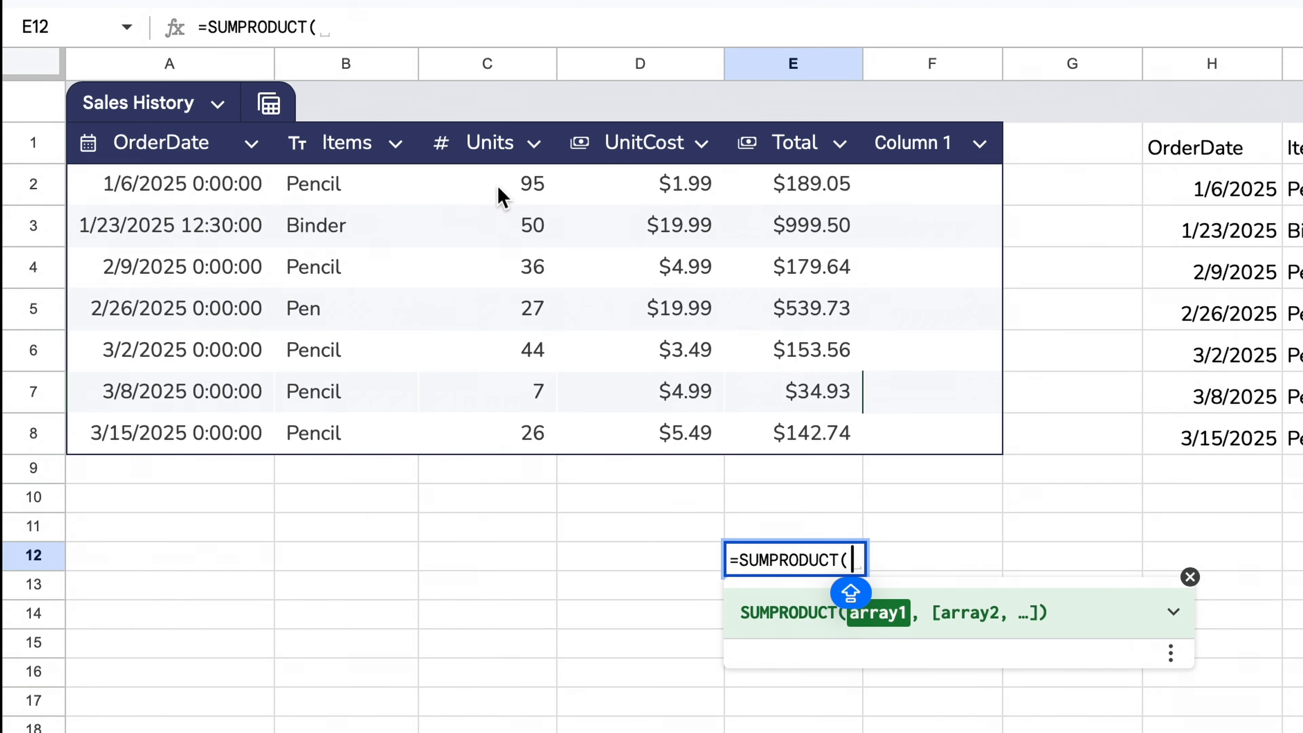
left_click_drag(502, 194, 500, 439)
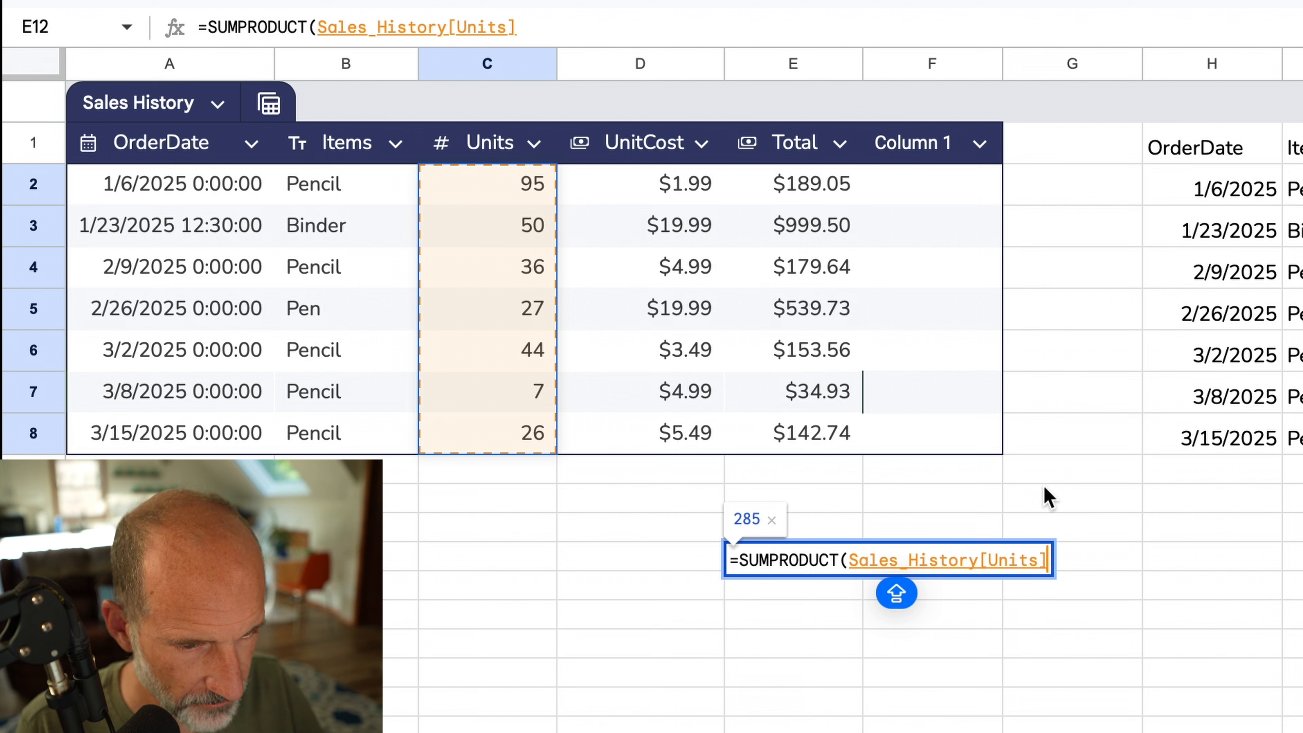
type(",")
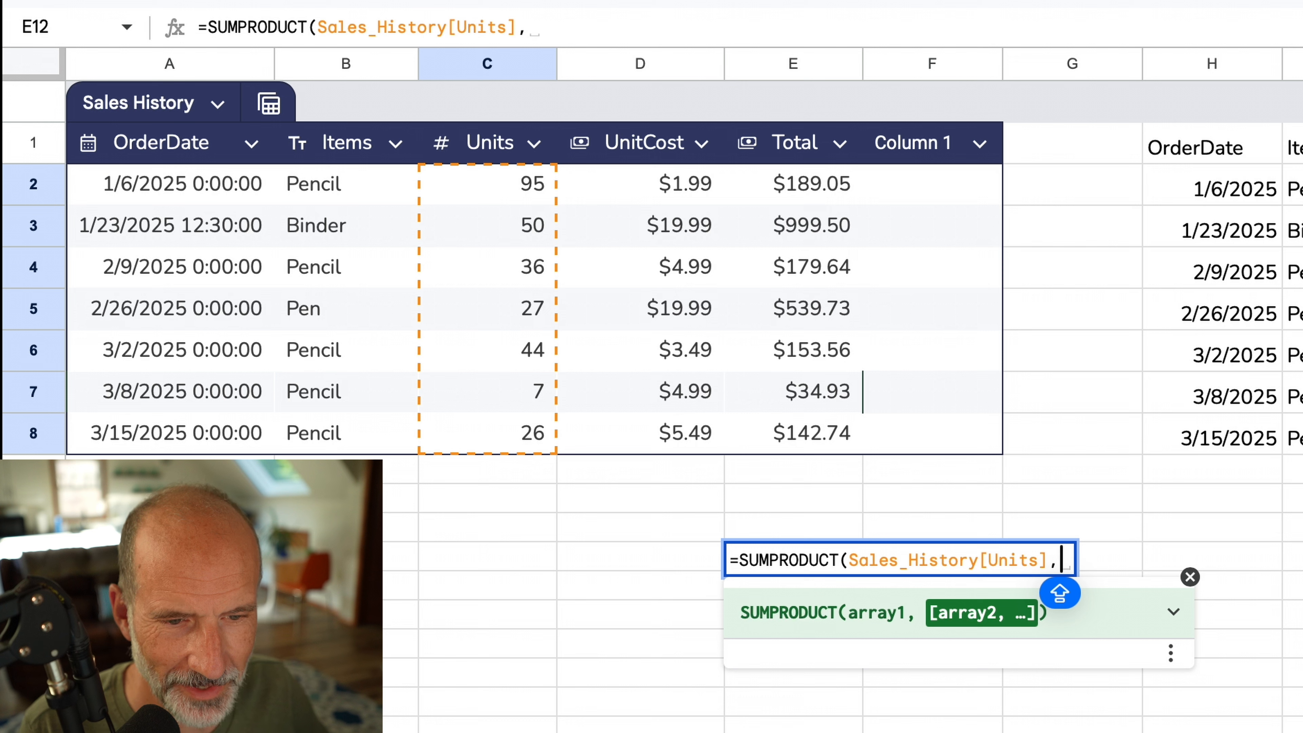
left_click_drag(698, 199, 700, 432)
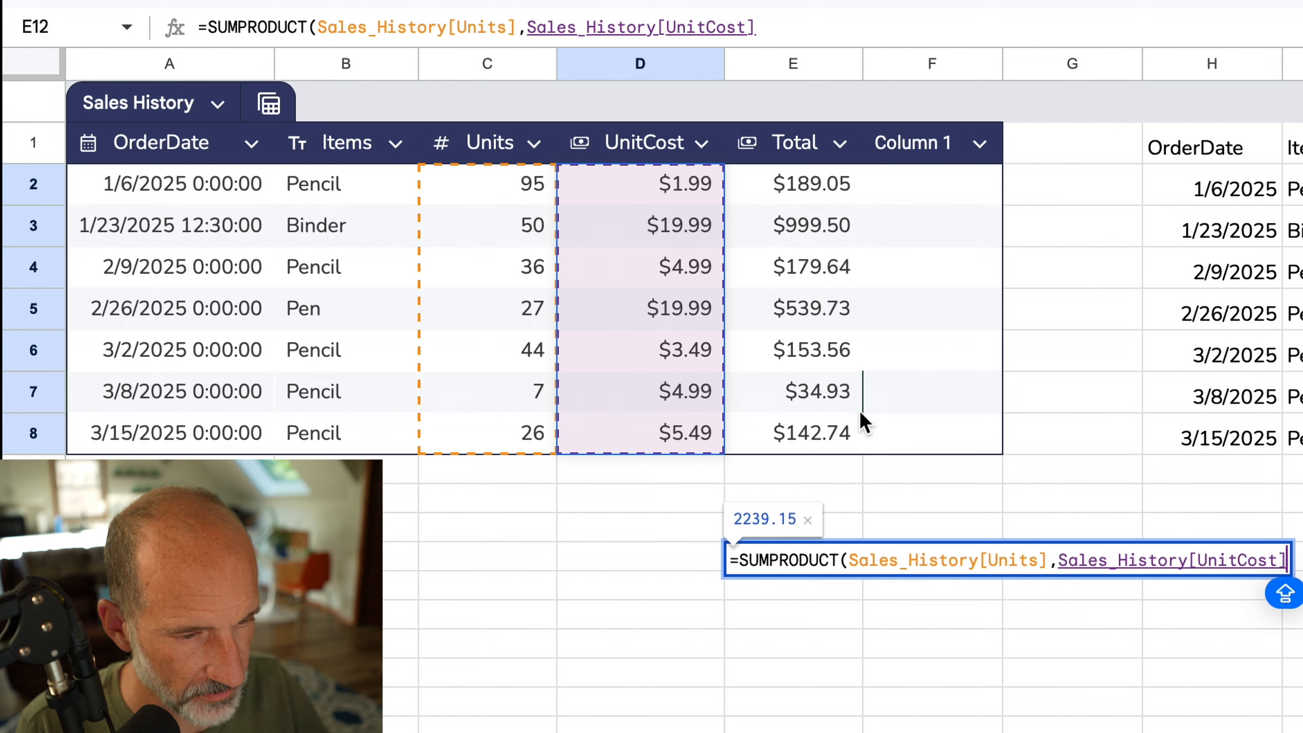
type(")")
key("Return")
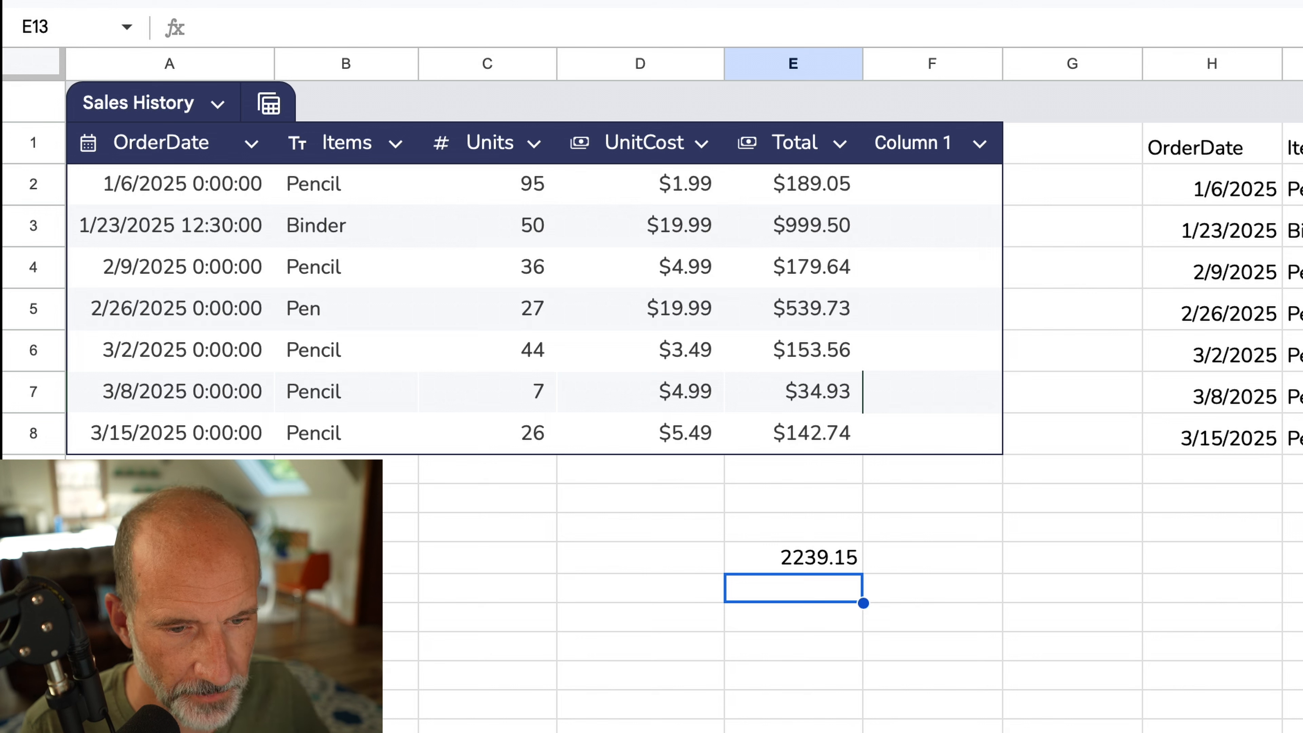
left_click(829, 559)
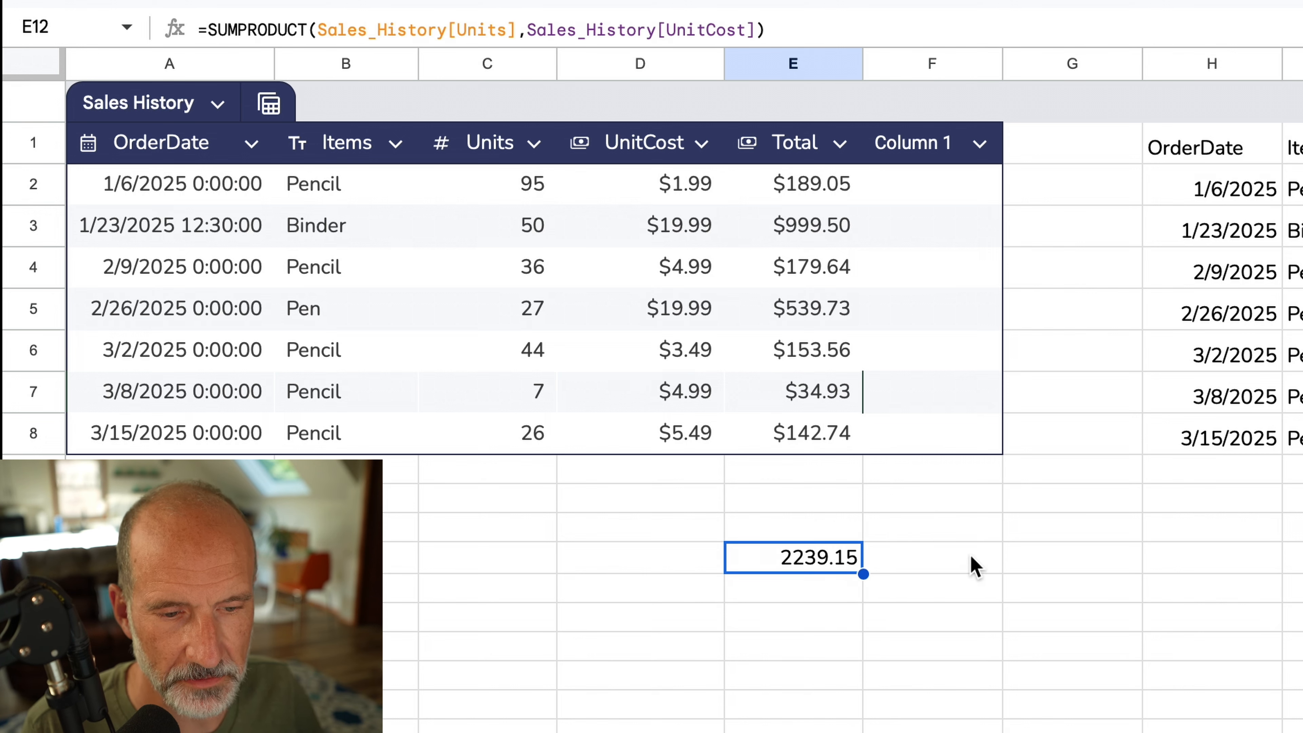